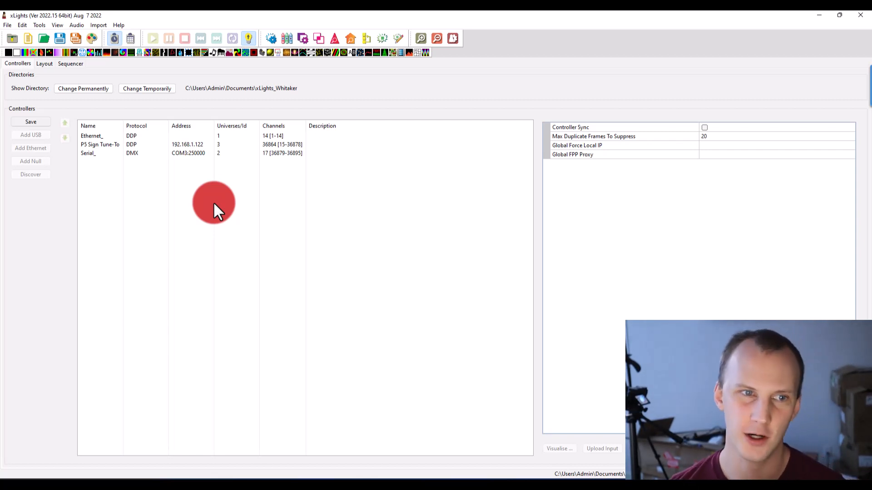
# - Review the properties of the Serial_ and Ethernet_ controllers
pyautogui.click(140, 153)
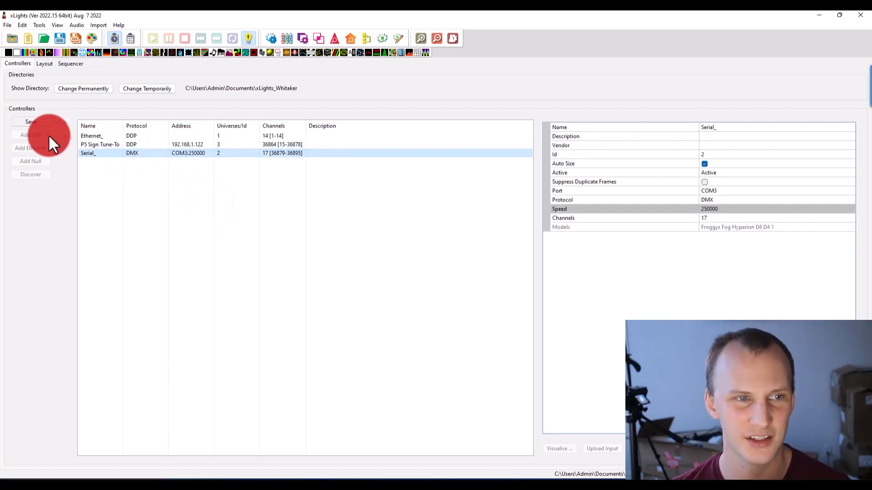
pyautogui.click(102, 136)
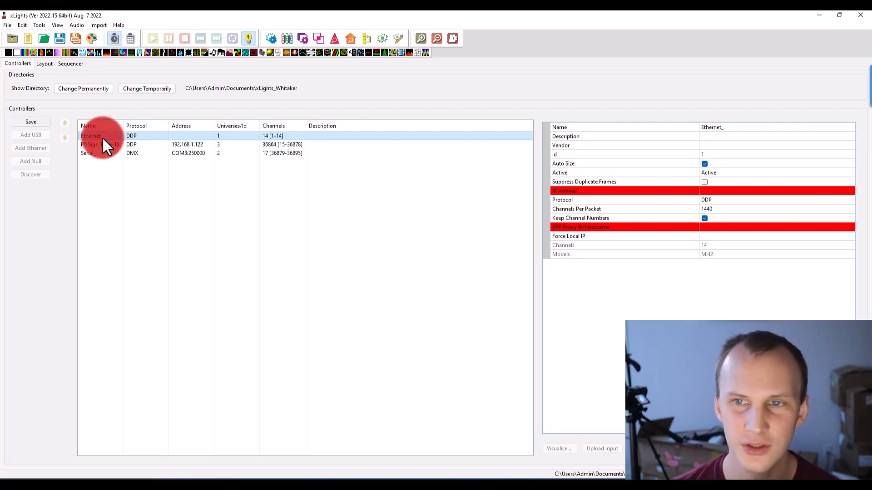
pyautogui.click(105, 160)
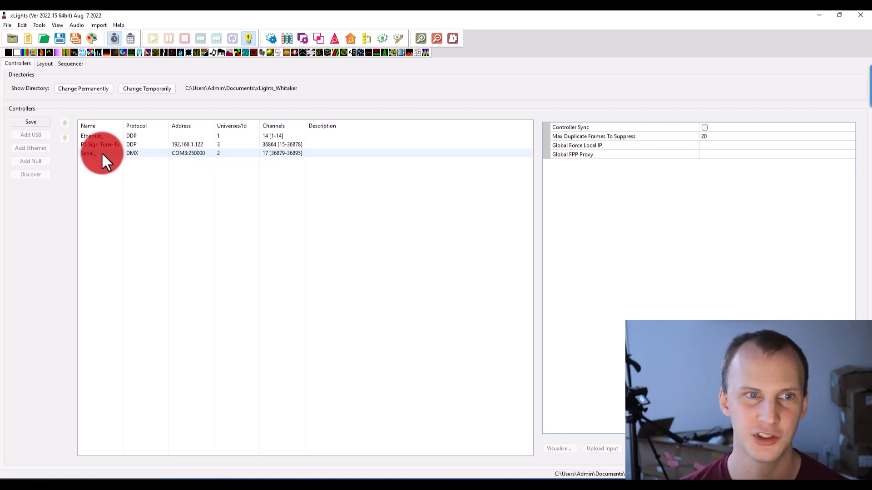
pyautogui.click(29, 49)
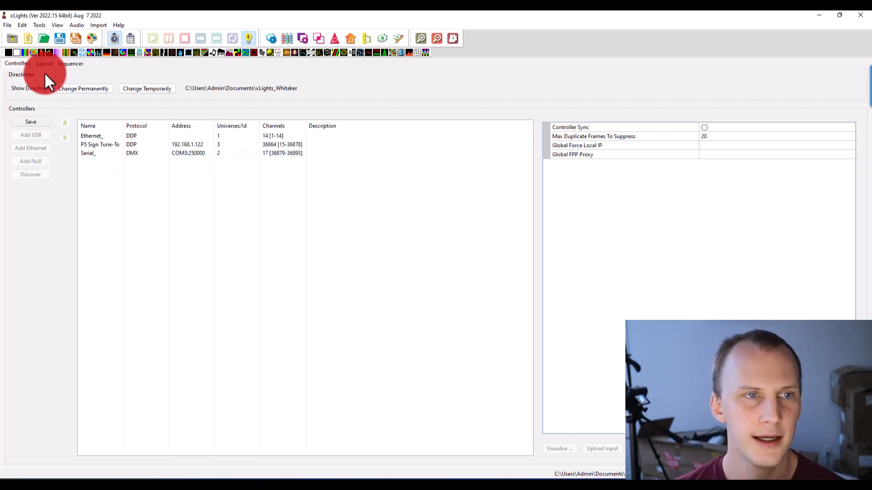
# - Import the custom model file Froggys Fog Hyperion D6 D4 1.xmodel into the layout, in the empty space beside the house
pyautogui.click(45, 66)
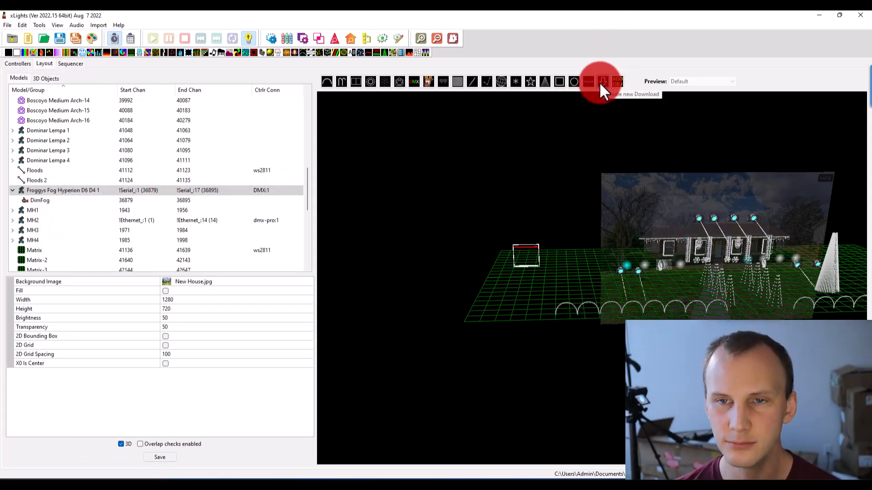
pyautogui.click(552, 210)
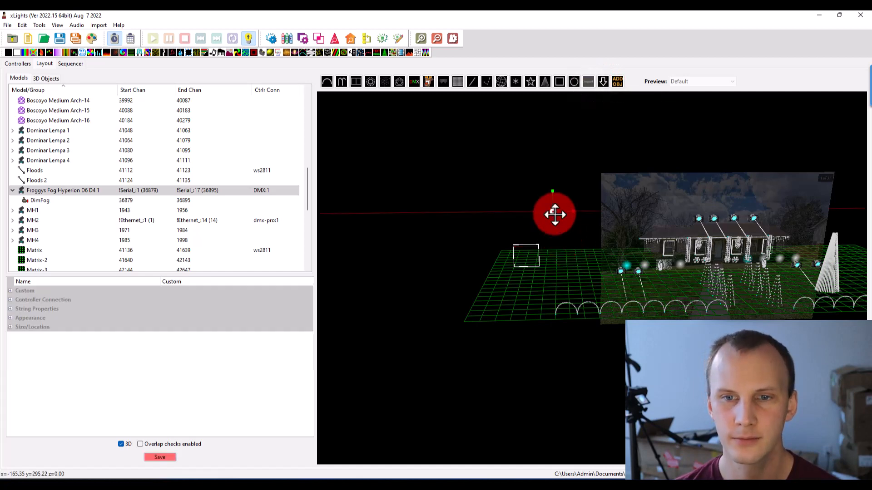
pyautogui.moveTo(574, 231); pyautogui.dragTo(576, 230)
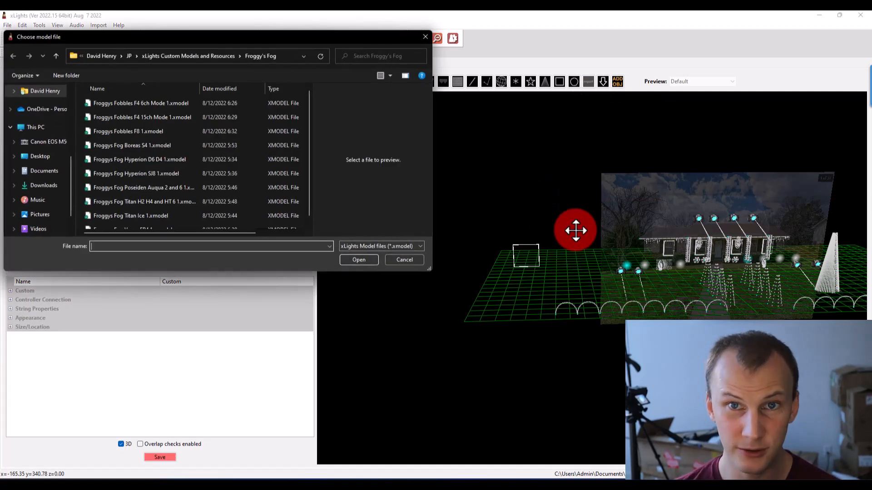
pyautogui.click(184, 156)
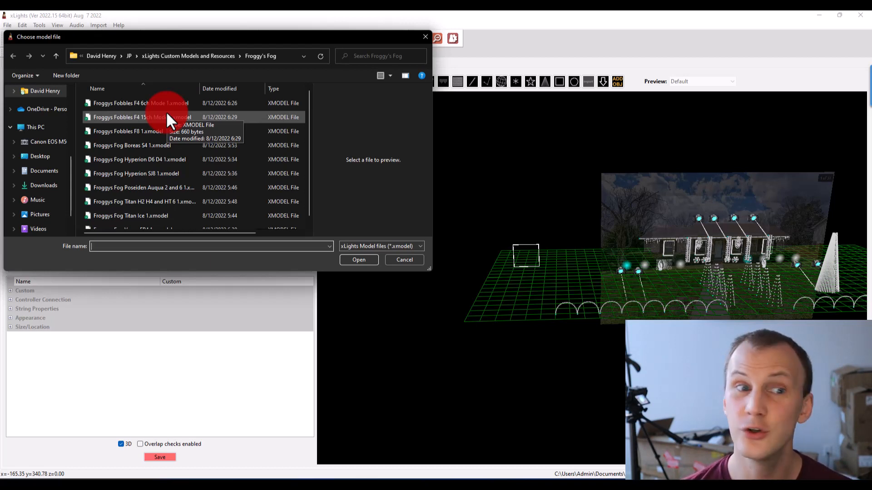
pyautogui.click(130, 159)
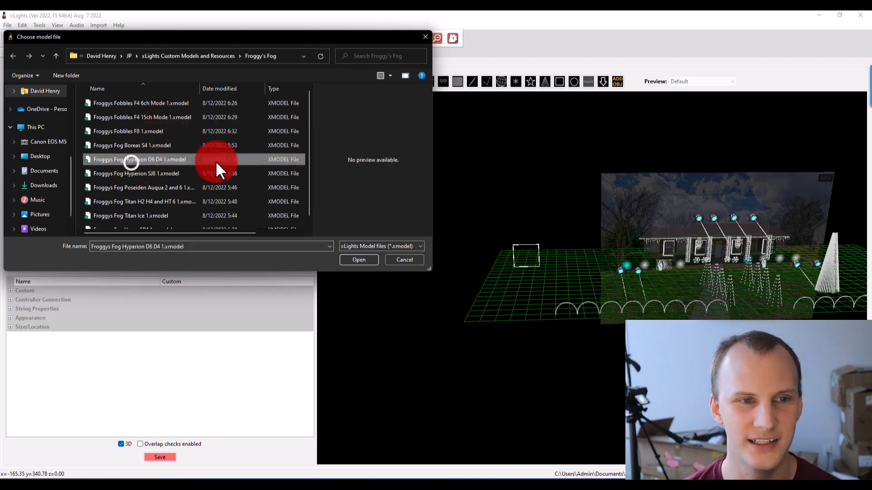
pyautogui.click(358, 260)
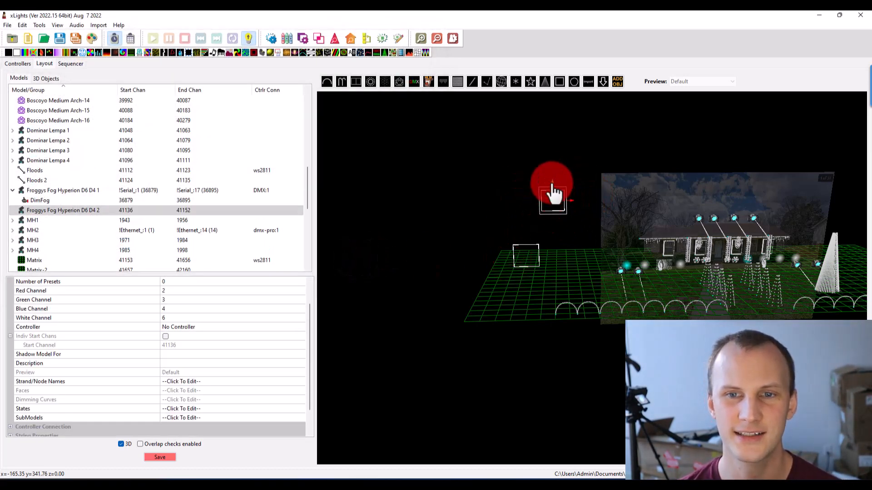
# - Delete the newly imported duplicate fog machine model from the layout
pyautogui.press('Delete')
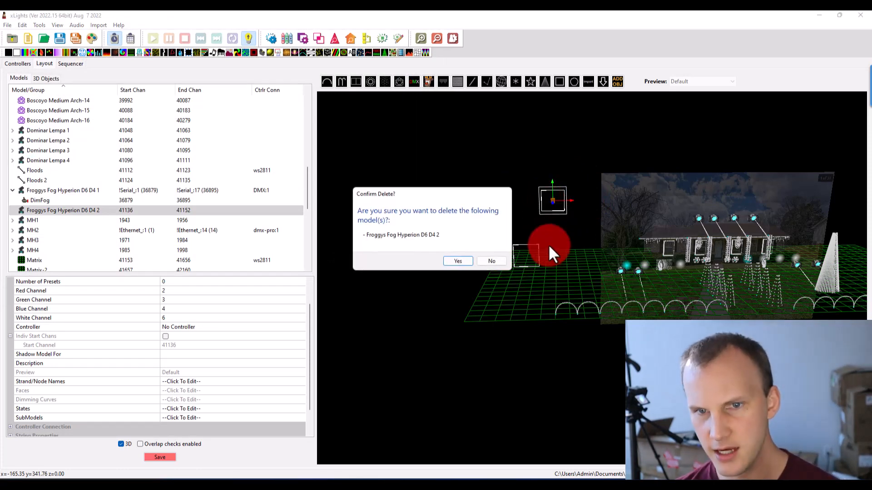
pyautogui.click(463, 260)
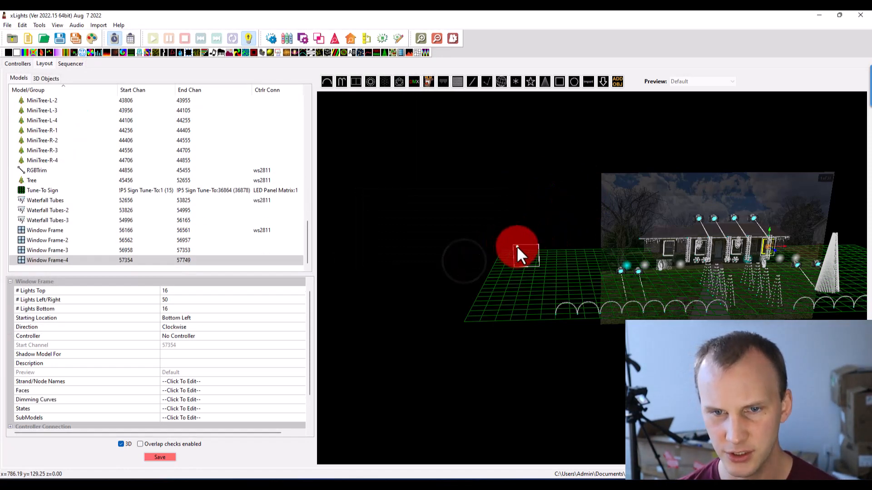
# - Find the existing Froggys Fog Hyperion D6 D4 1 model in the layout and inspect its DimFog submodel
pyautogui.click(516, 244)
pyautogui.click(516, 266)
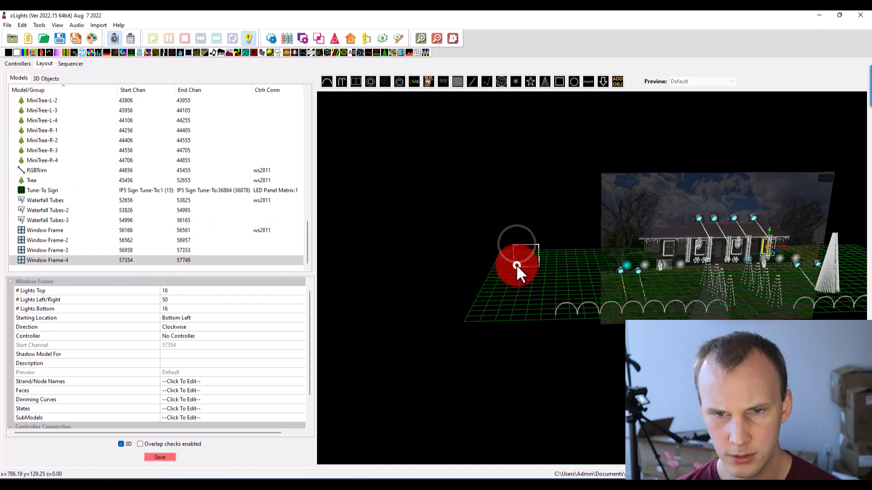
pyautogui.scroll(10, 107, 180)
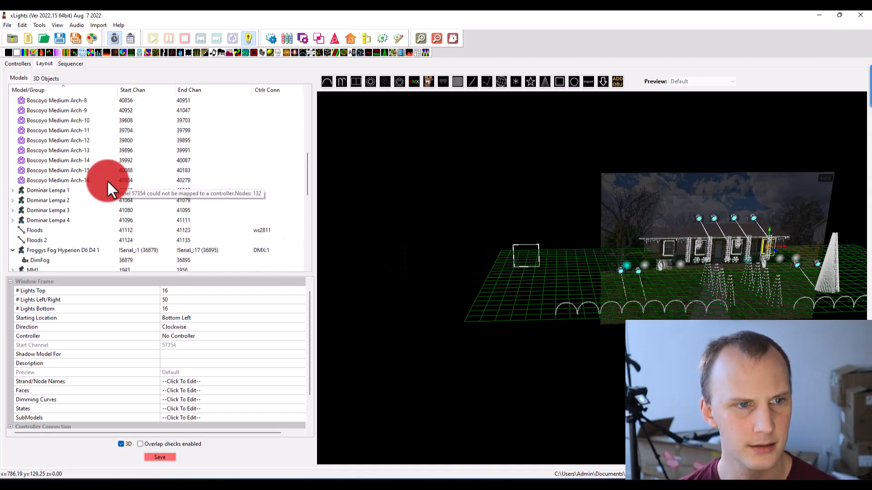
pyautogui.scroll(-1, 53, 188)
pyautogui.click(48, 219)
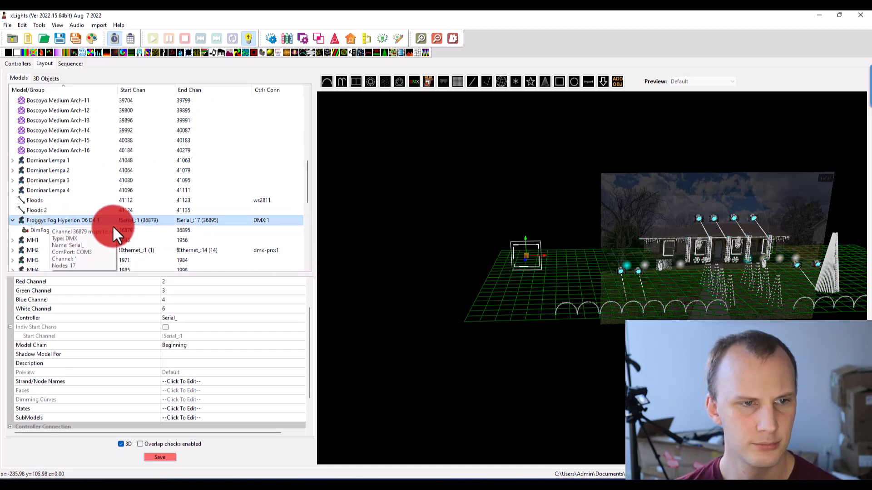
pyautogui.scroll(-2, 33, 166)
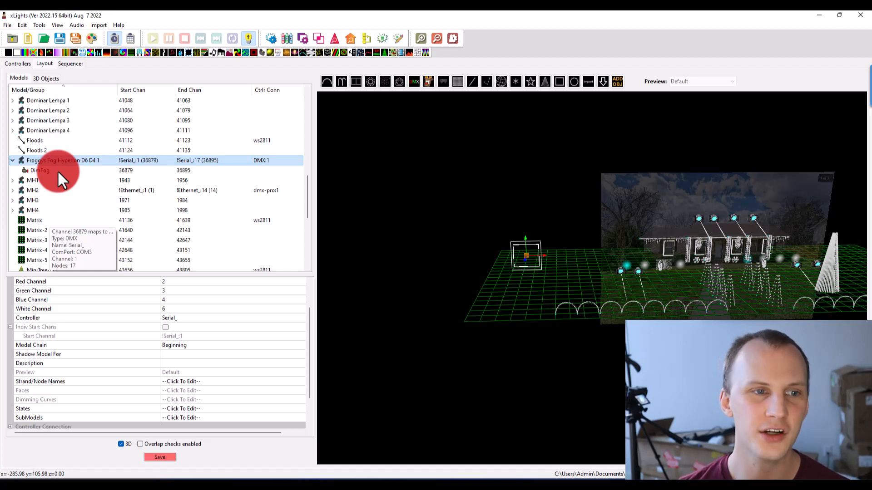
pyautogui.click(56, 169)
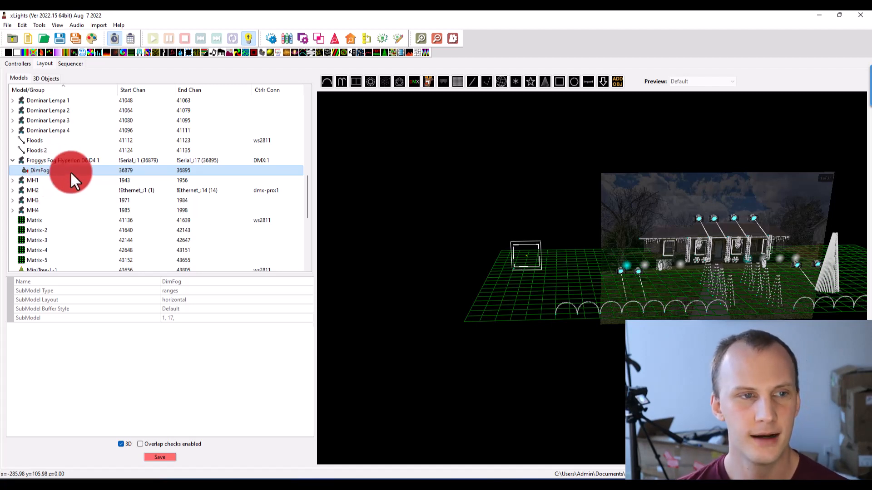
# - Show the controller connection properties of the Froggys Fog Hyperion D6 D4 1 model
pyautogui.click(64, 160)
pyautogui.scroll(-3, 230, 395)
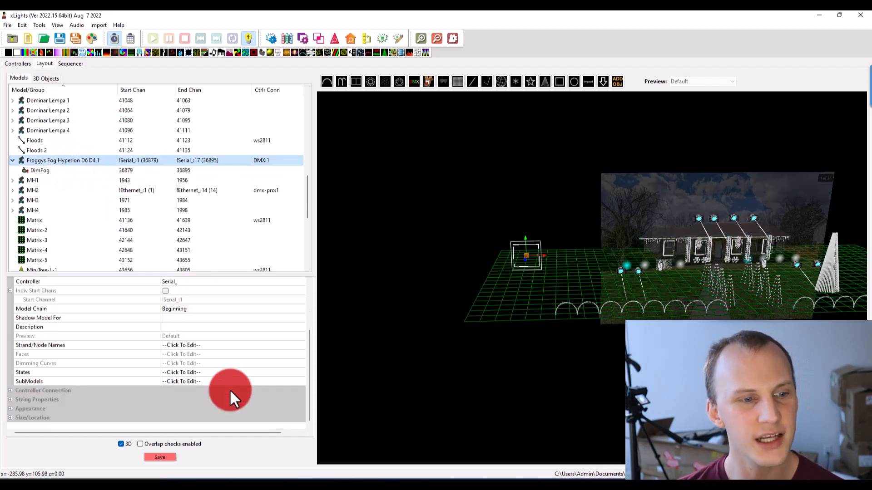
pyautogui.click(9, 390)
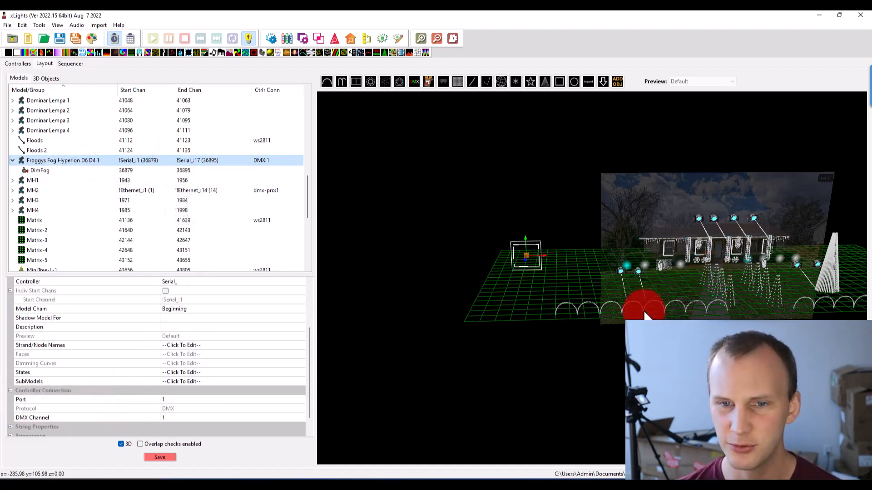
pyautogui.rightClick(527, 245)
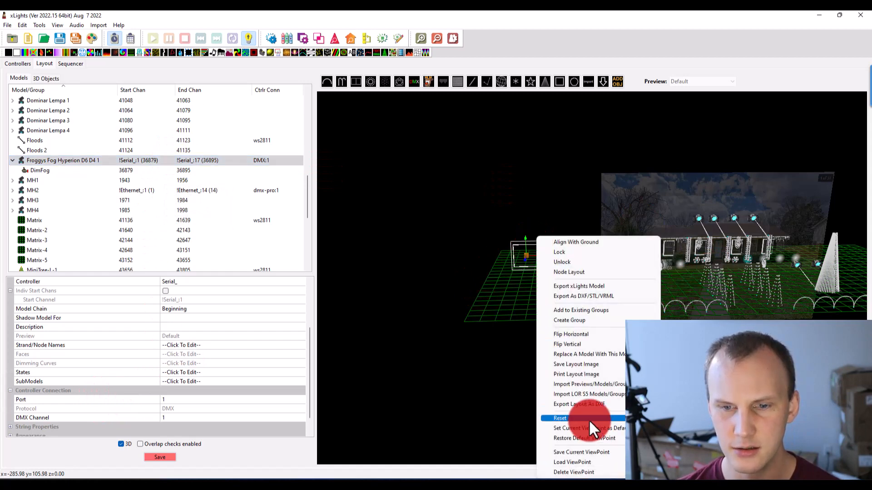
pyautogui.rightClick(522, 252)
pyautogui.rightClick(514, 244)
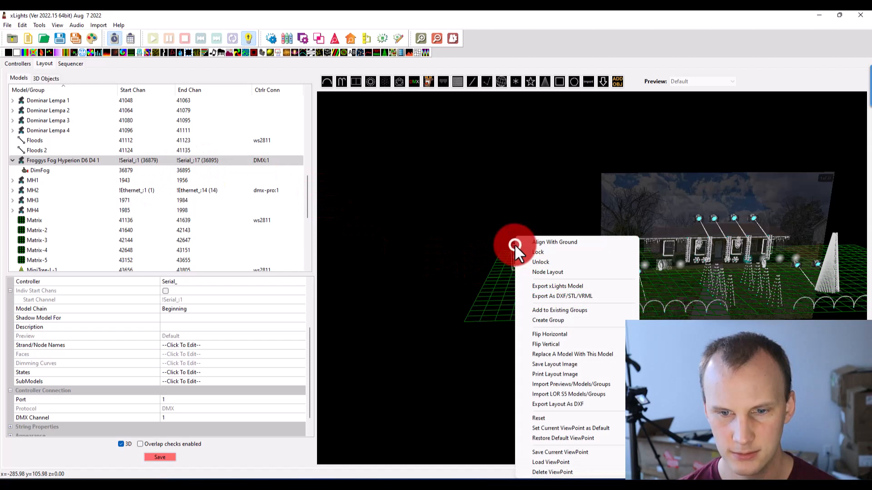
pyautogui.click(513, 244)
# - Assign the Froggys Fog Hyperion D6 D4 1 model to the Serial_ controller
pyautogui.click(165, 301)
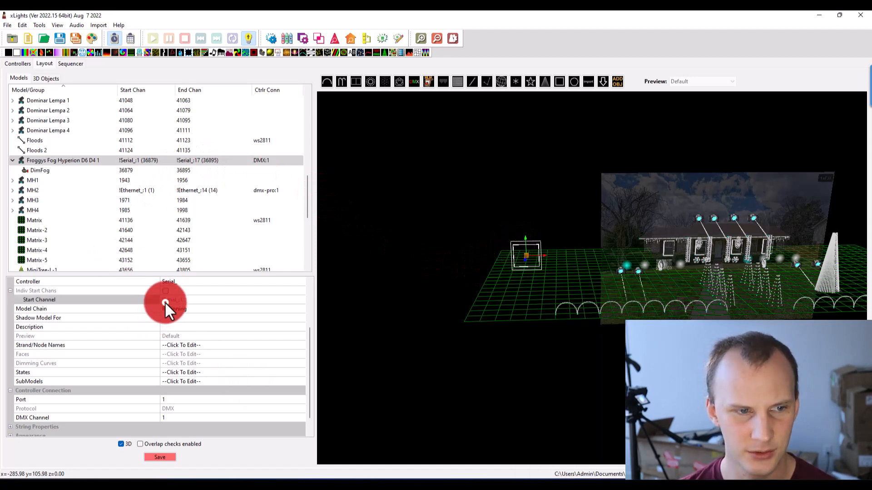
pyautogui.click(109, 282)
pyautogui.click(205, 281)
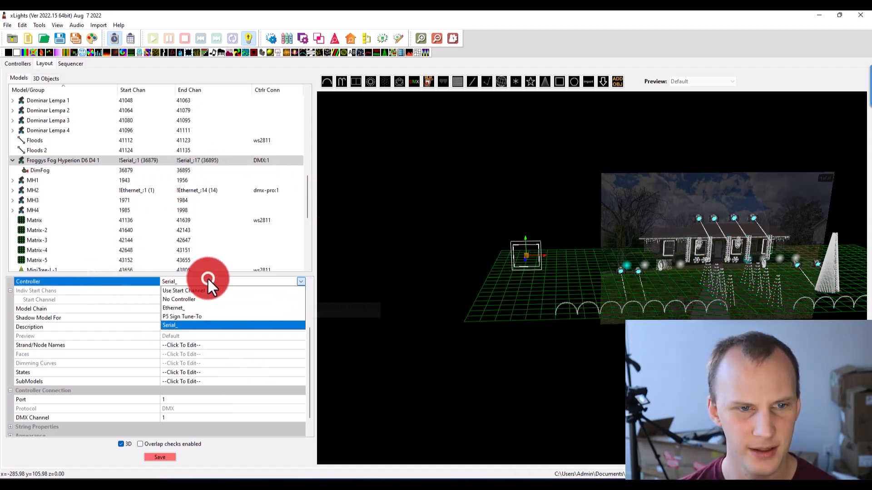
pyautogui.click(189, 324)
pyautogui.click(187, 320)
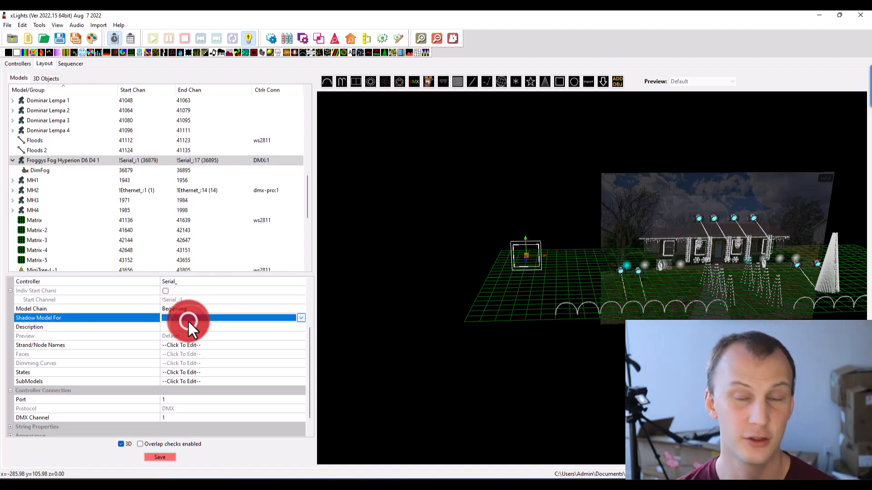
# - Check the port, protocol and DMX channel of the fog model's controller connection, and save the layout
pyautogui.click(89, 405)
pyautogui.click(89, 400)
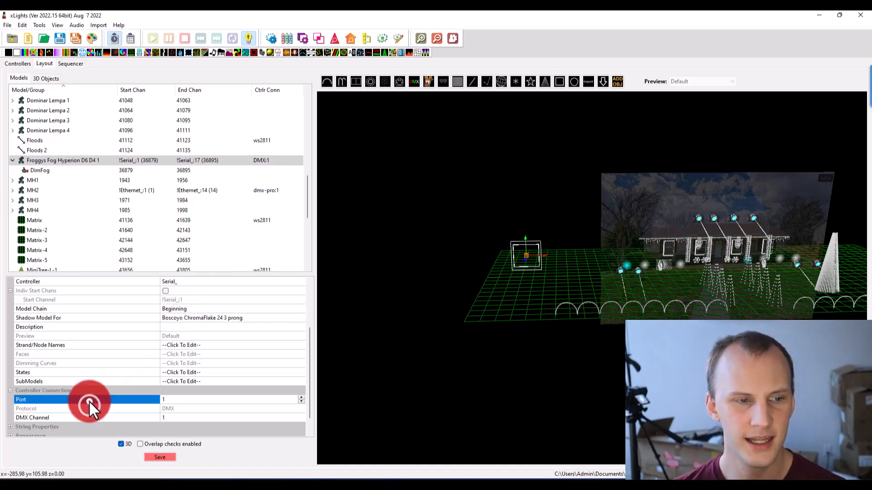
pyautogui.click(167, 398)
pyautogui.click(165, 406)
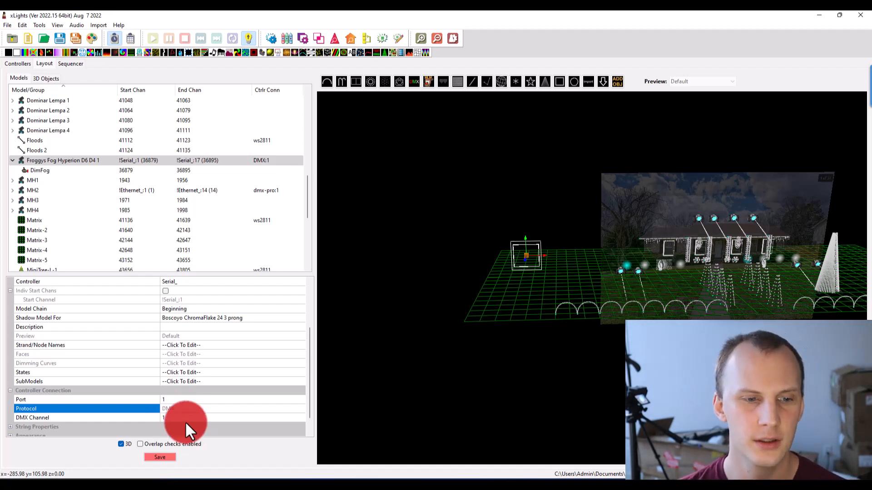
pyautogui.click(180, 417)
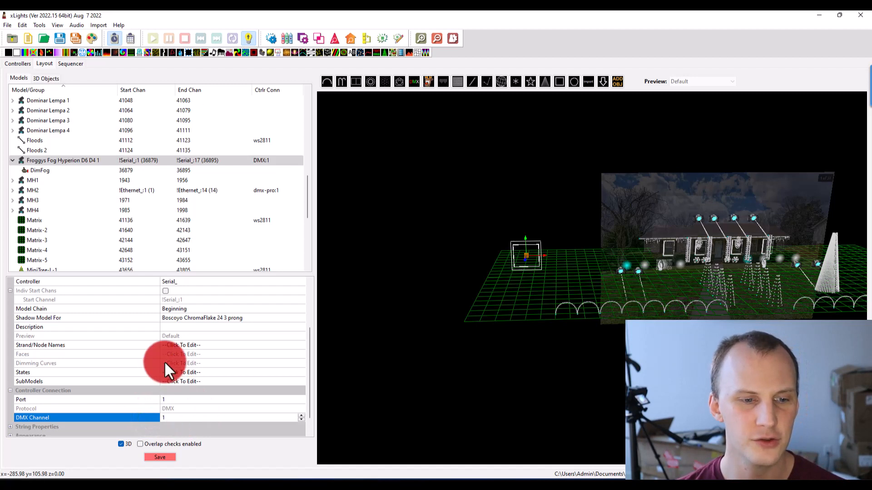
pyautogui.hotkey('ctrl', 's')
# - Select the Ethernet_ controller in the controller list and turn off output to lights so its properties can be edited
pyautogui.click(29, 66)
pyautogui.click(91, 136)
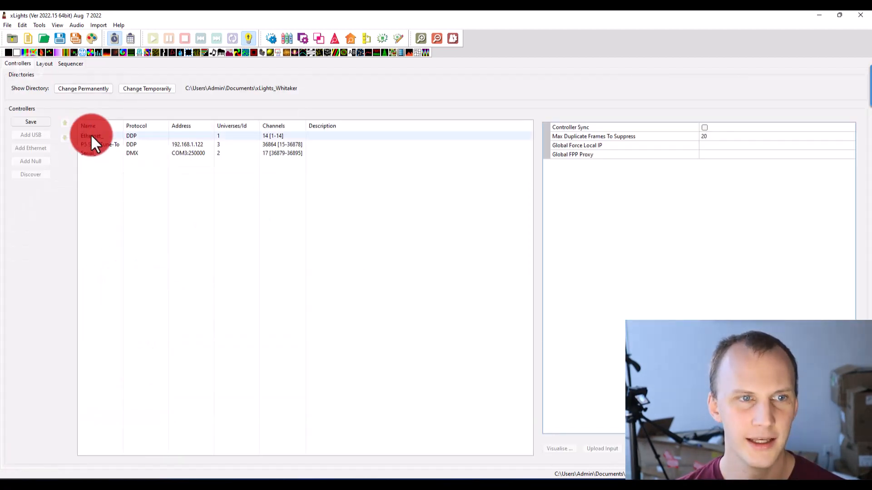
pyautogui.click(90, 153)
pyautogui.click(102, 136)
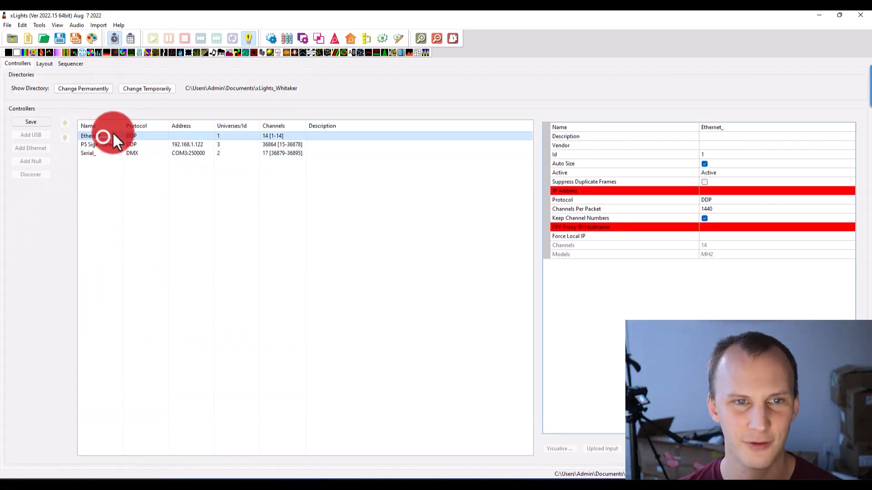
pyautogui.click(717, 154)
pyautogui.click(704, 137)
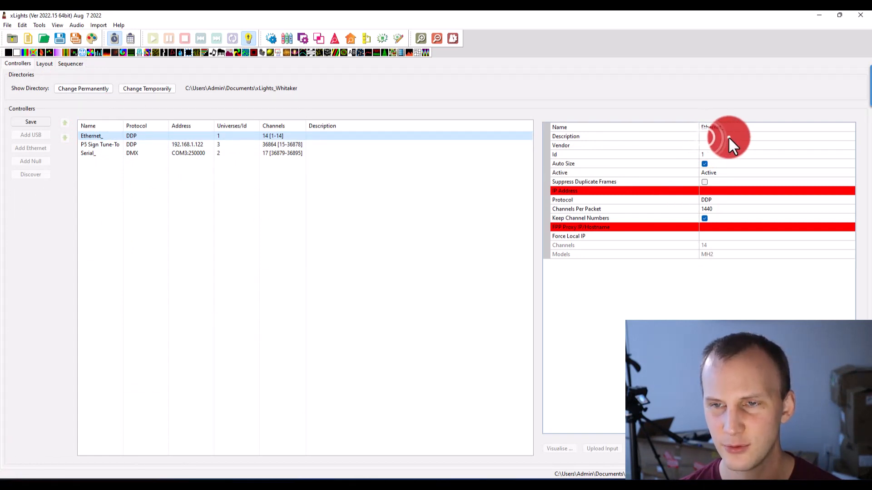
pyautogui.click(249, 39)
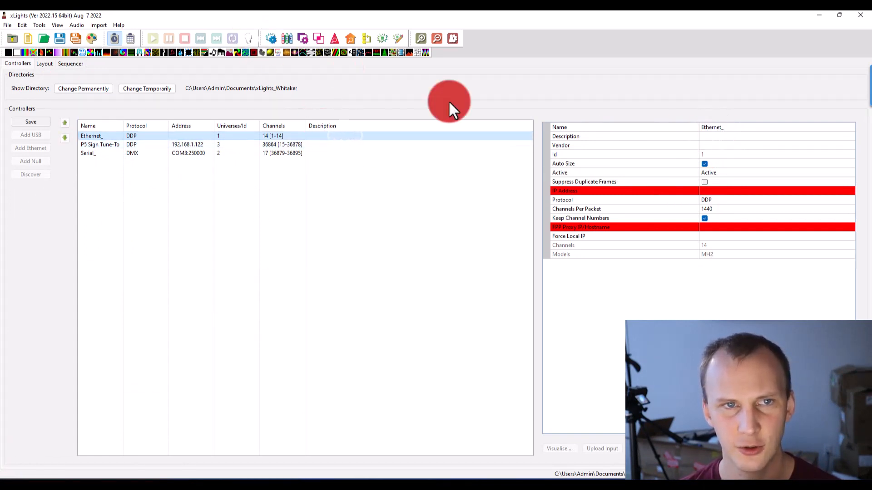
# - Set the Ethernet_ controller's vendor to Falcon and its model to F48V4
pyautogui.click(711, 138)
pyautogui.click(710, 145)
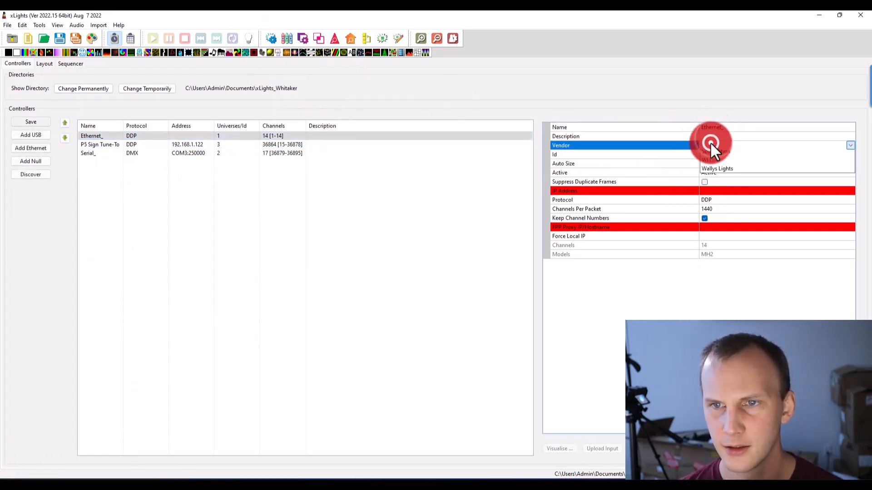
pyautogui.click(709, 143)
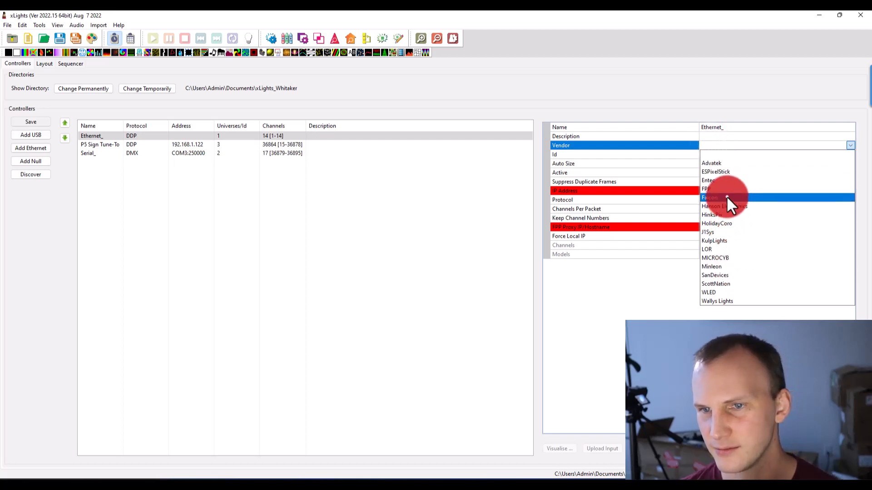
pyautogui.click(728, 205)
pyautogui.click(712, 155)
pyautogui.click(718, 155)
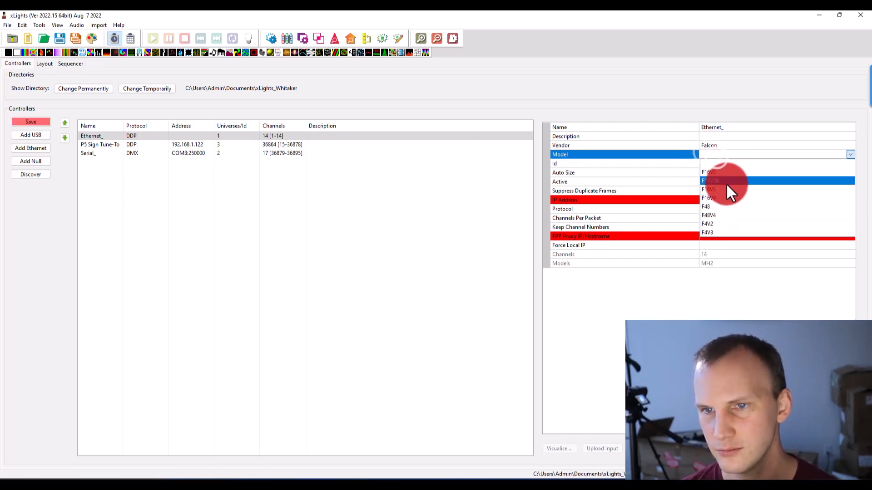
pyautogui.click(724, 213)
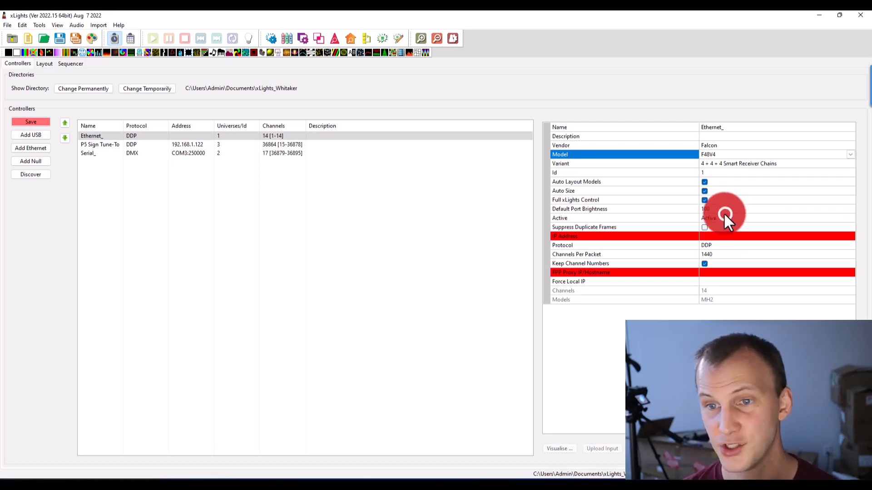
# - Inspect the Ethernet_ controller's port visualisation down to Serial Port 1 and the model connected there, and close it
pyautogui.click(723, 167)
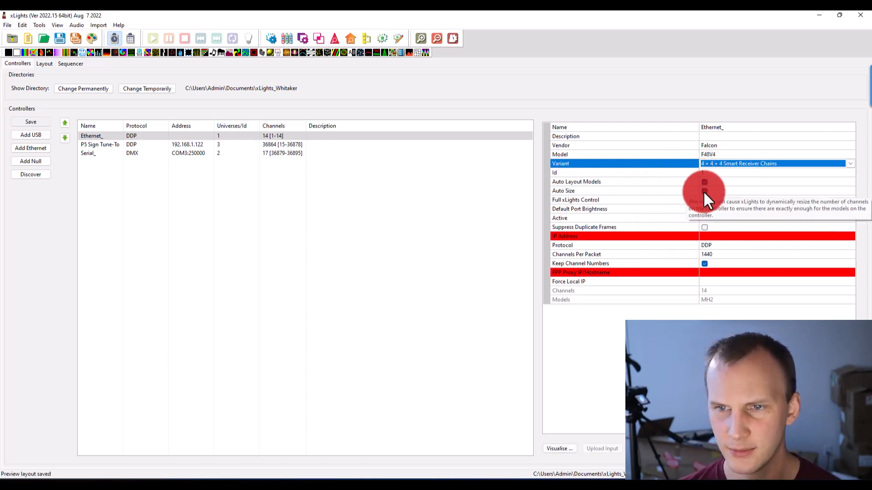
pyautogui.click(560, 449)
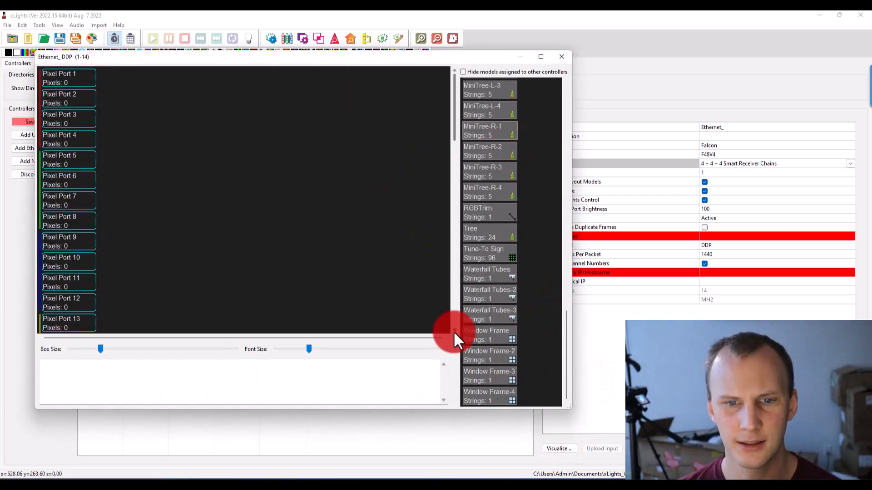
pyautogui.scroll(-10, 380, 290)
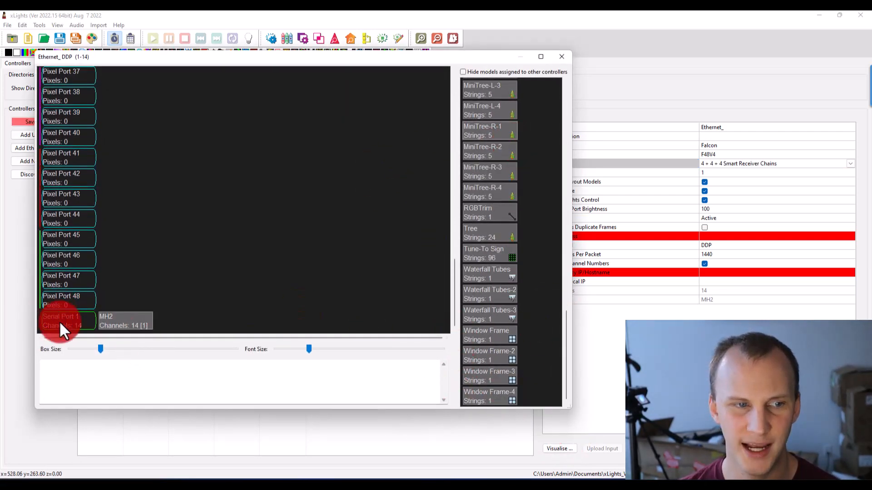
pyautogui.moveTo(74, 321)
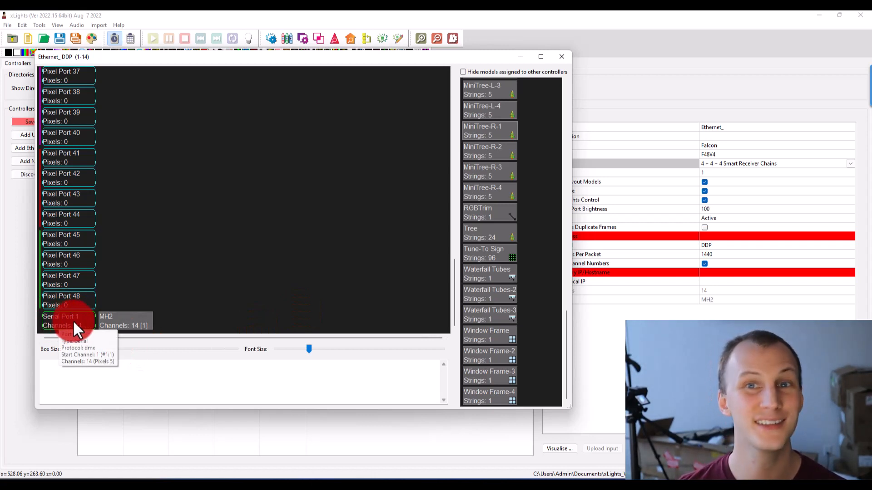
pyautogui.click(560, 57)
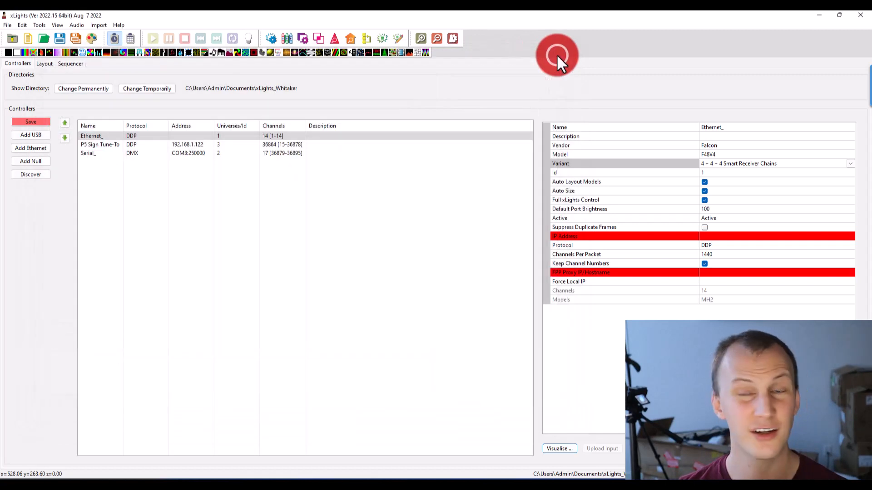
# - Select the Serial_ controller in the controller list and save the controller setup
pyautogui.click(105, 153)
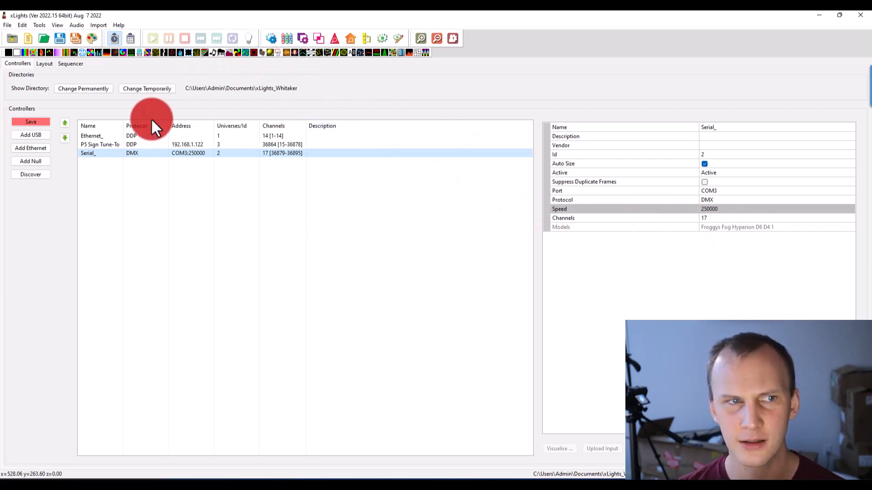
pyautogui.click(43, 122)
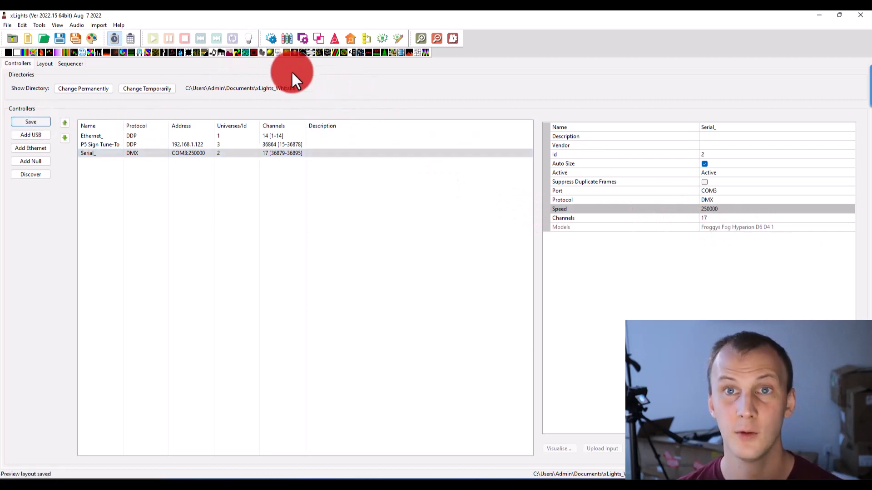
# - In the sequencer, place a DMX effect on the Froggys Fog Hyperion row from the sequence start to about 15 s
pyautogui.click(72, 63)
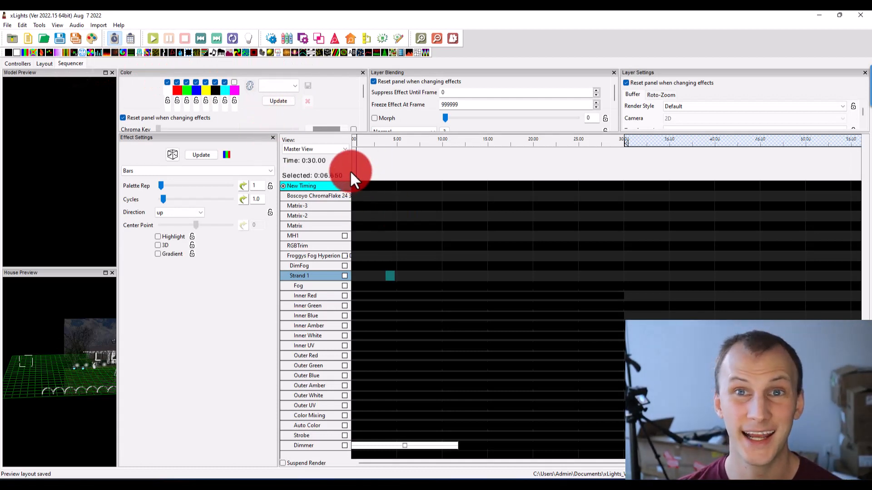
pyautogui.click(296, 256)
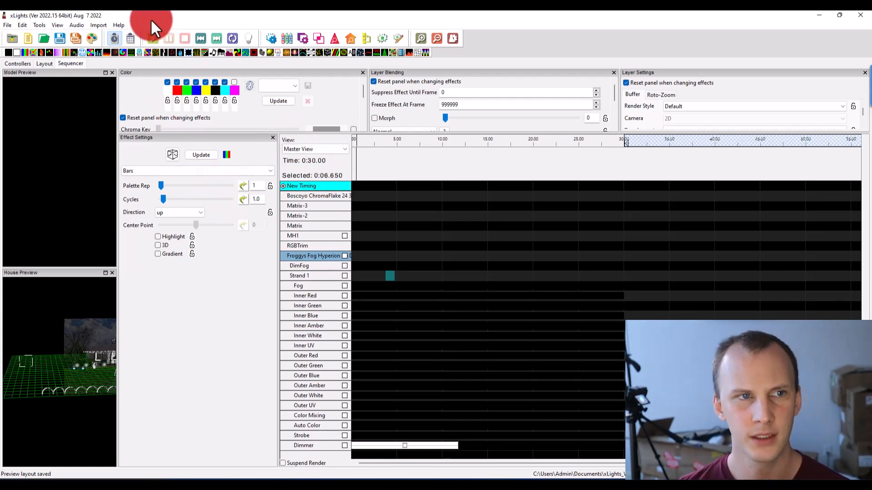
pyautogui.moveTo(75, 53); pyautogui.dragTo(492, 256)
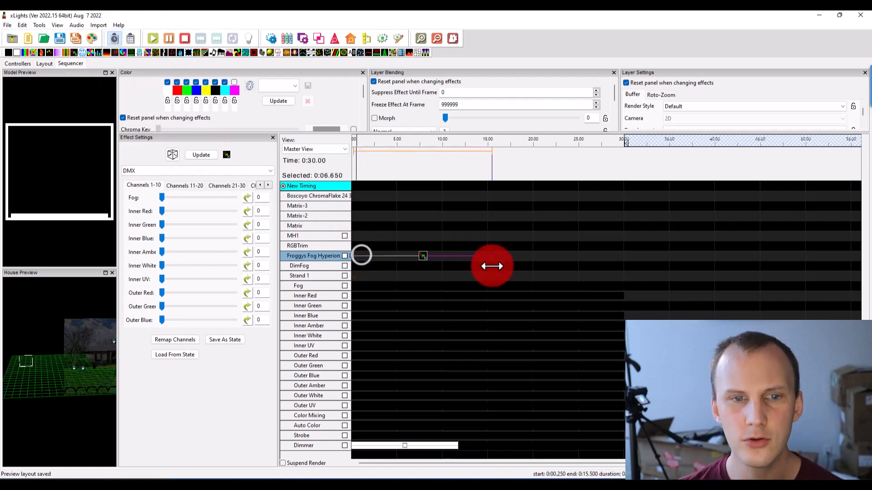
pyautogui.click(407, 256)
pyautogui.moveTo(426, 255); pyautogui.dragTo(423, 255)
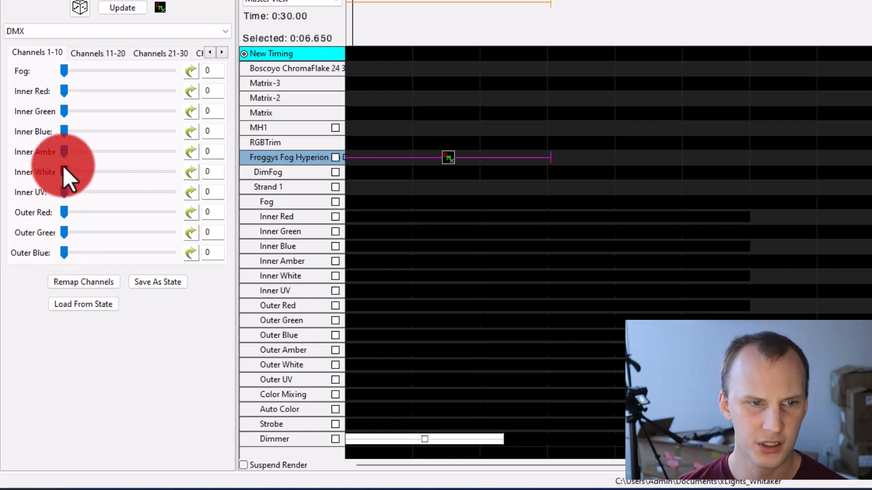
# - Try the DMX effect's Outer Blue channel at 20, reset it to 0, and review the channel 1-10 and 11-20 sliders
pyautogui.moveTo(65, 212); pyautogui.dragTo(40, 224)
pyautogui.click(61, 253)
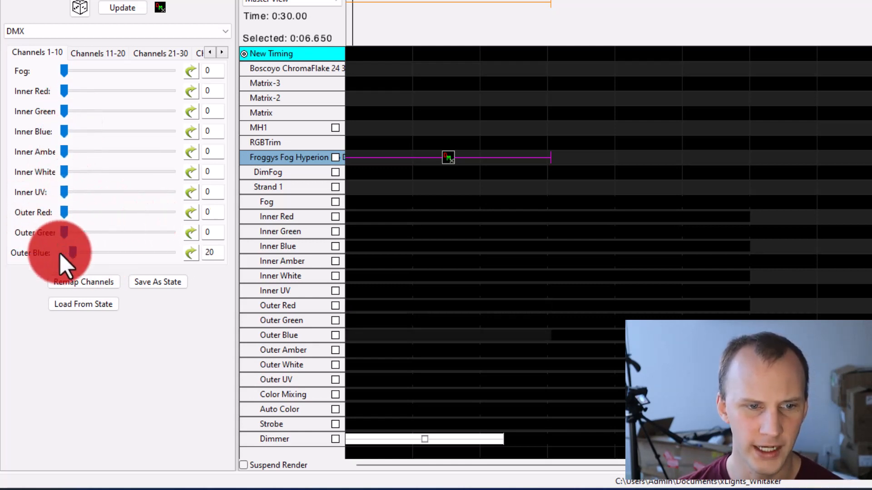
pyautogui.click(61, 253)
pyautogui.click(93, 53)
pyautogui.click(48, 53)
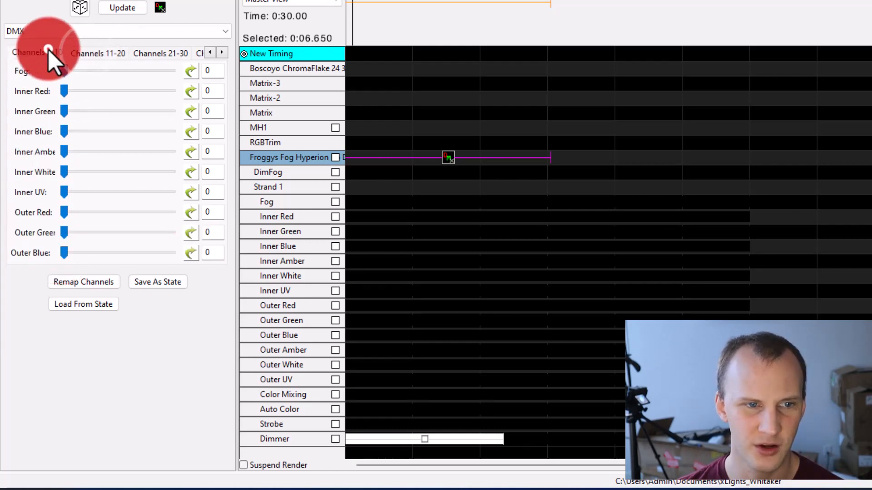
pyautogui.click(122, 133)
pyautogui.click(108, 53)
pyautogui.click(60, 53)
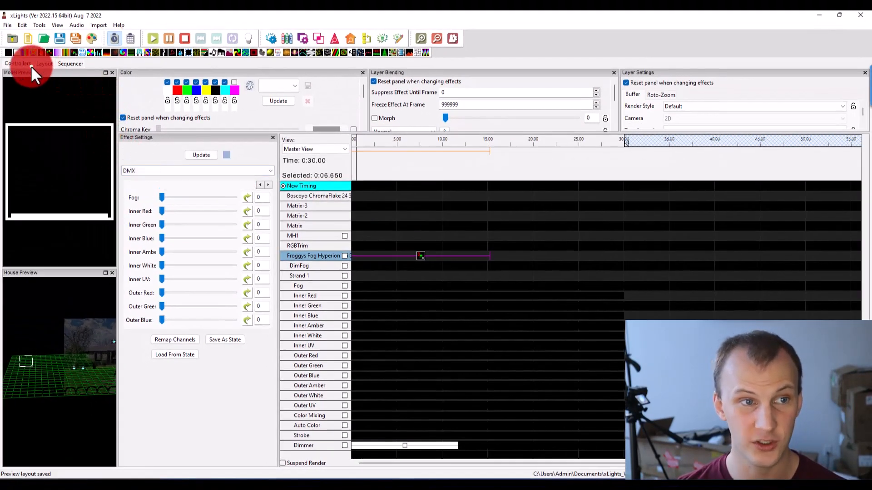
# - Select the Froggys Fog Hyperion D6 D4 1 model in the layout and review its DMX properties and DimFog submodel
pyautogui.click(30, 66)
pyautogui.click(44, 64)
pyautogui.click(43, 185)
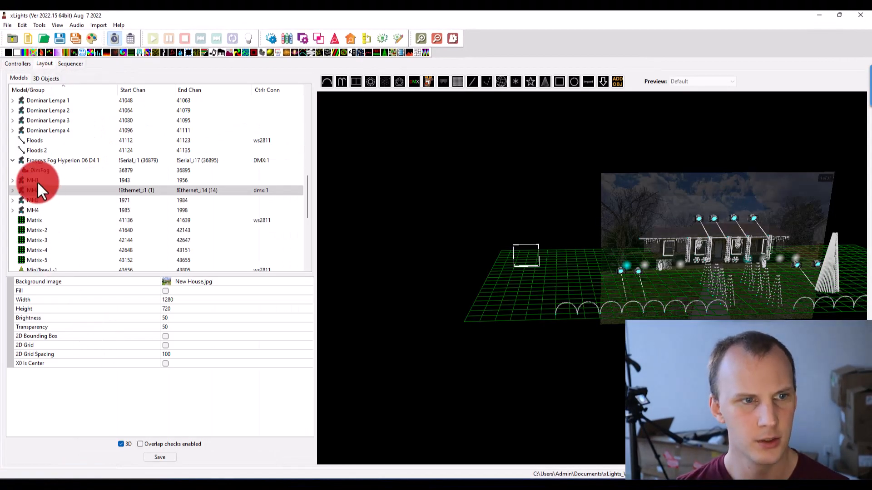
pyautogui.click(34, 159)
pyautogui.scroll(-1, 150, 323)
pyautogui.scroll(4, 150, 323)
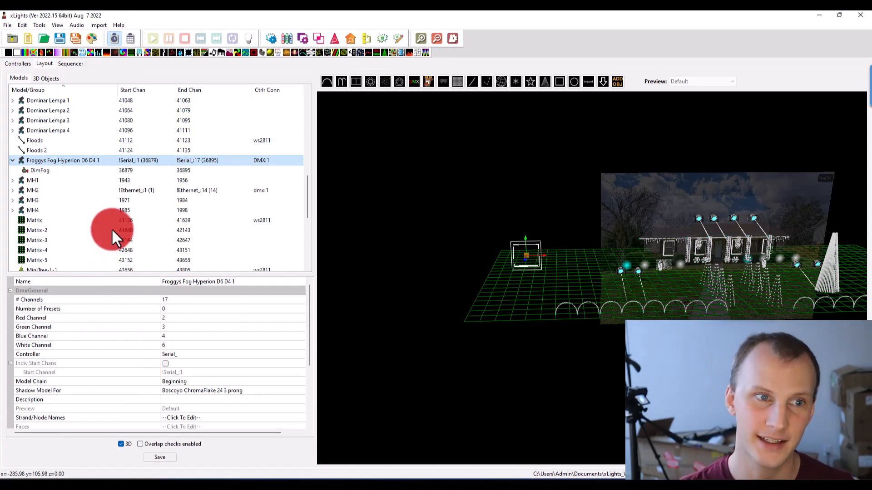
# - Back in the sequencer, delete the On effect on the Dimmer row and the DMX effect on the Froggys Fog Hyperion row
pyautogui.click(71, 63)
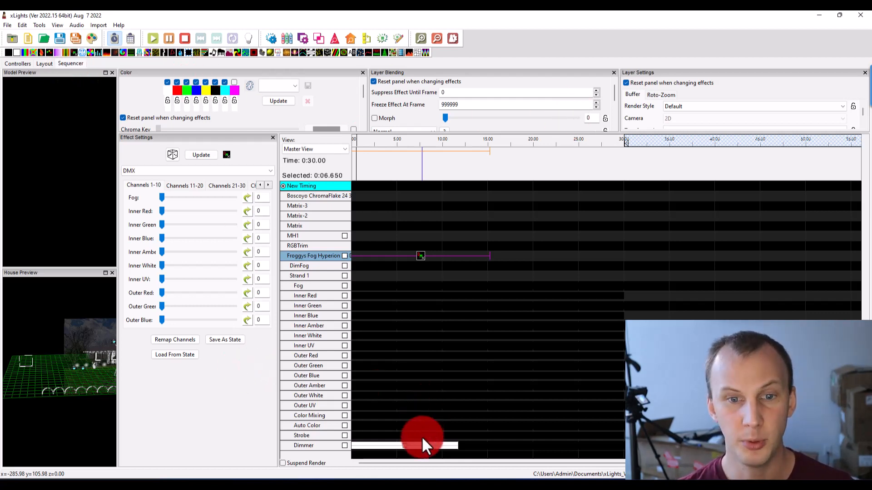
pyautogui.click(404, 446)
pyautogui.press('Delete')
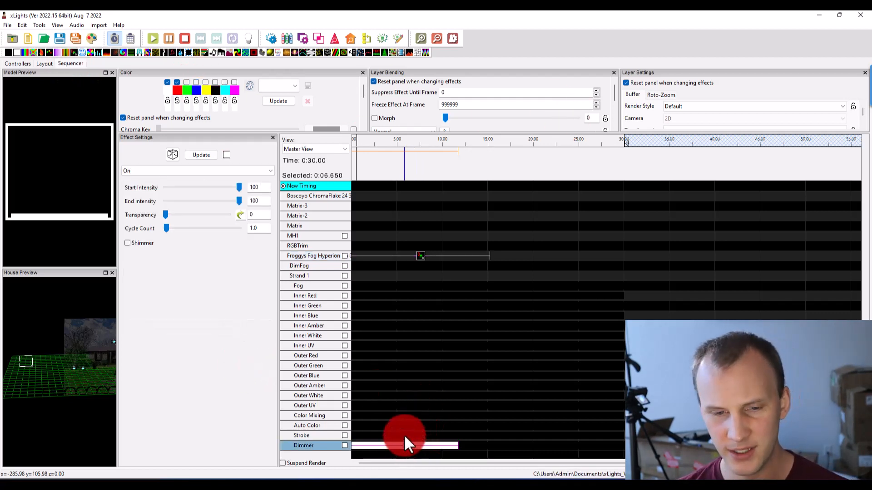
pyautogui.click(421, 256)
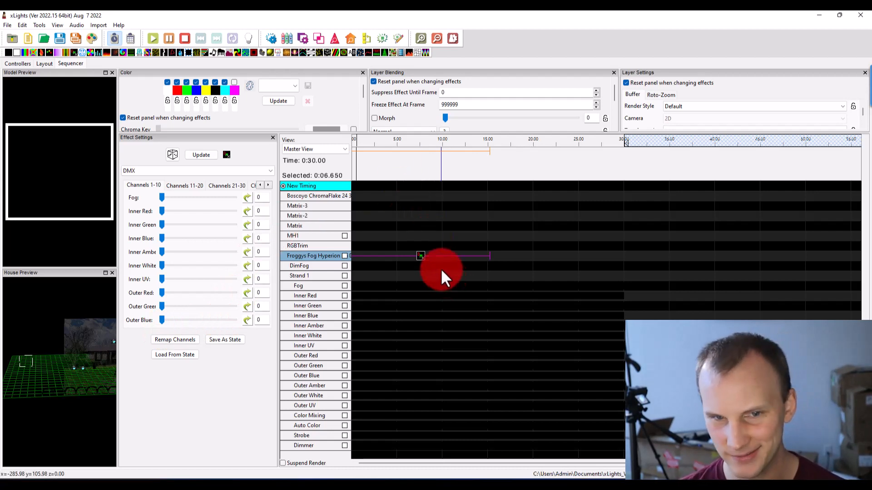
pyautogui.press('Delete')
# - Place a Bars effect on the Froggys Fog Hyperion row from 0 to about 4.85 s and preview its color channels
pyautogui.moveTo(27, 50)
pyautogui.mouseDown()
pyautogui.moveTo(350, 254)
pyautogui.moveTo(361, 276)
pyautogui.moveTo(356, 254)
pyautogui.moveTo(395, 258)
pyautogui.mouseUp()
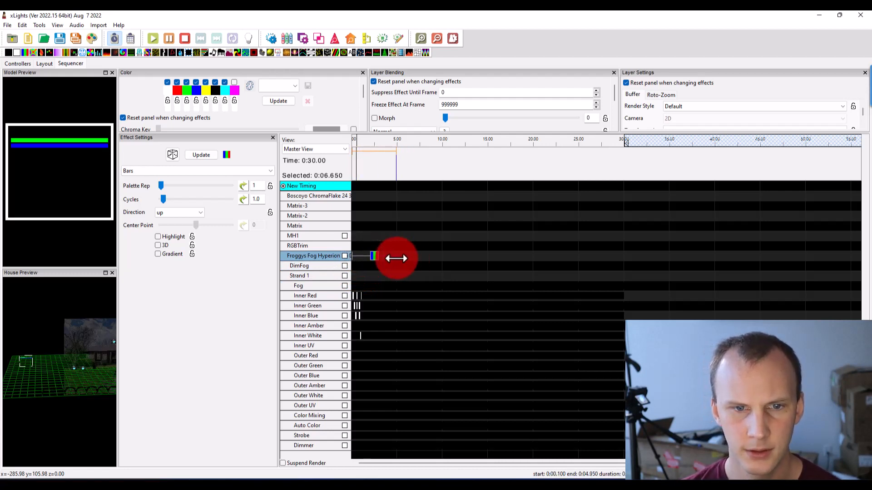
pyautogui.click(377, 257)
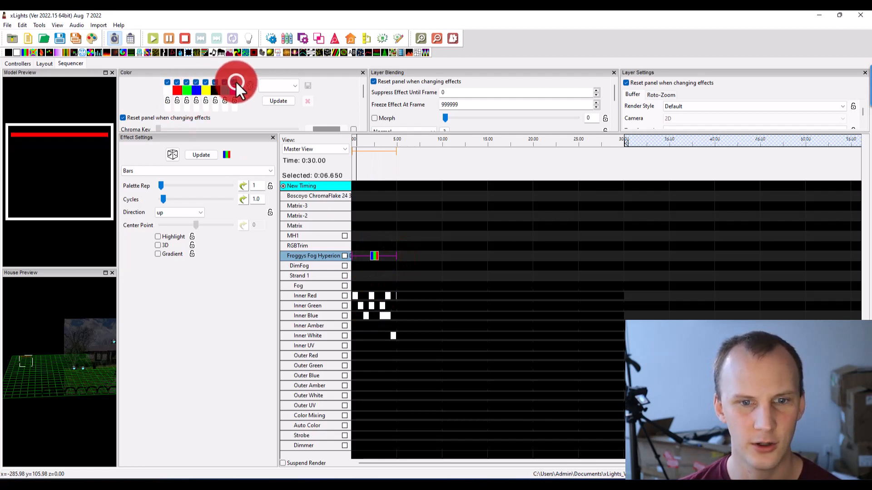
pyautogui.click(373, 255)
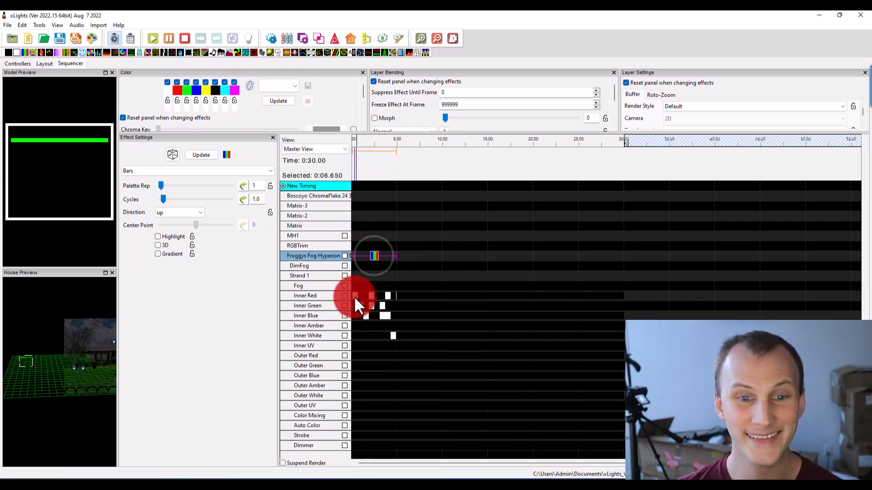
pyautogui.moveTo(353, 295); pyautogui.dragTo(93, 141)
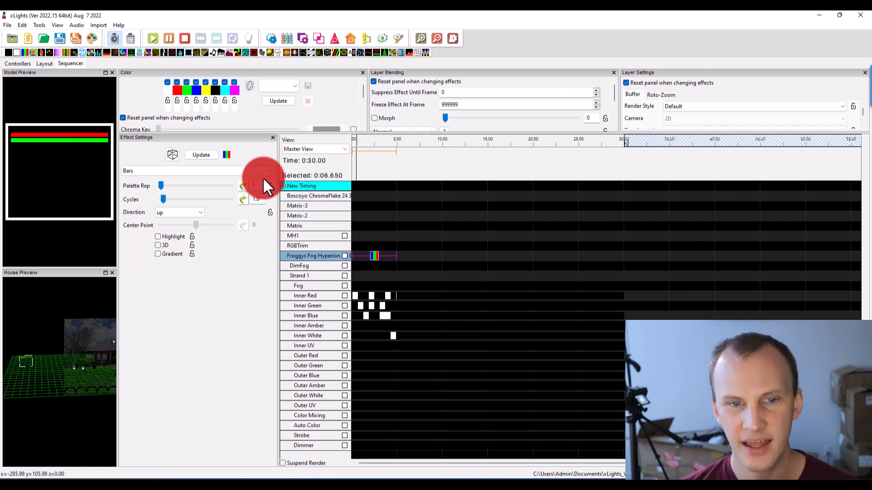
pyautogui.click(371, 255)
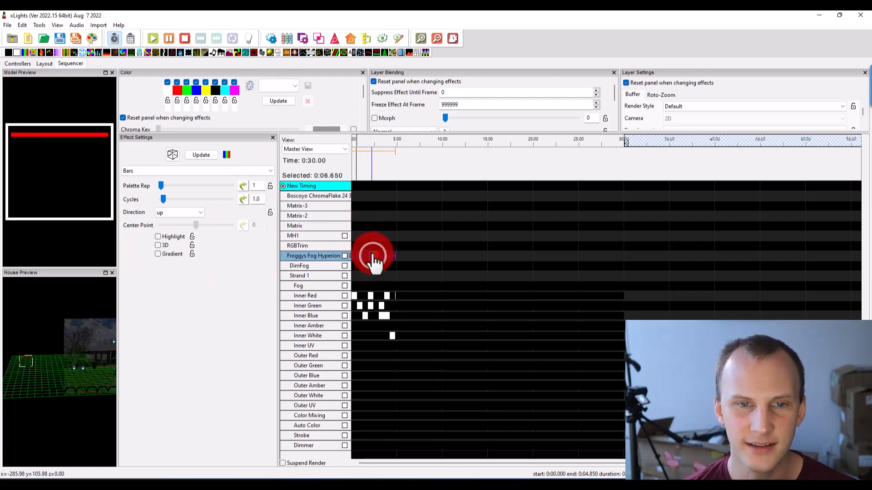
# - Turn on output to lights and continue starting output despite the output 1 error
pyautogui.click(248, 39)
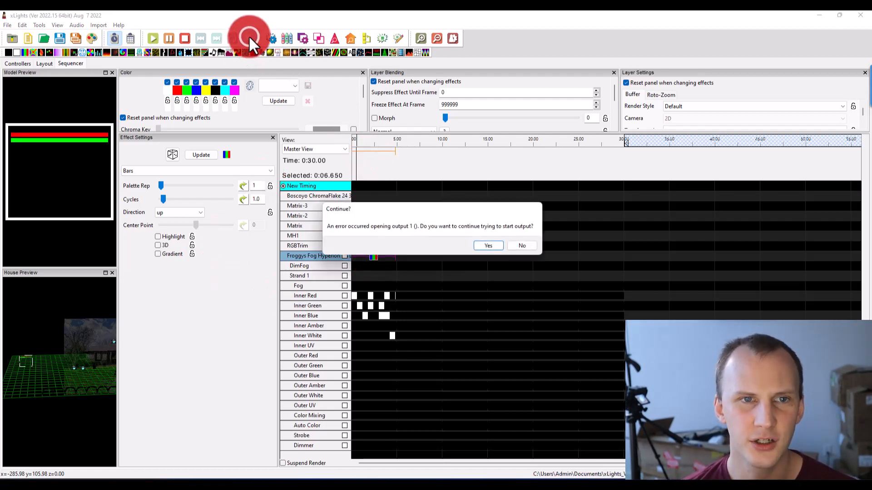
pyautogui.click(495, 242)
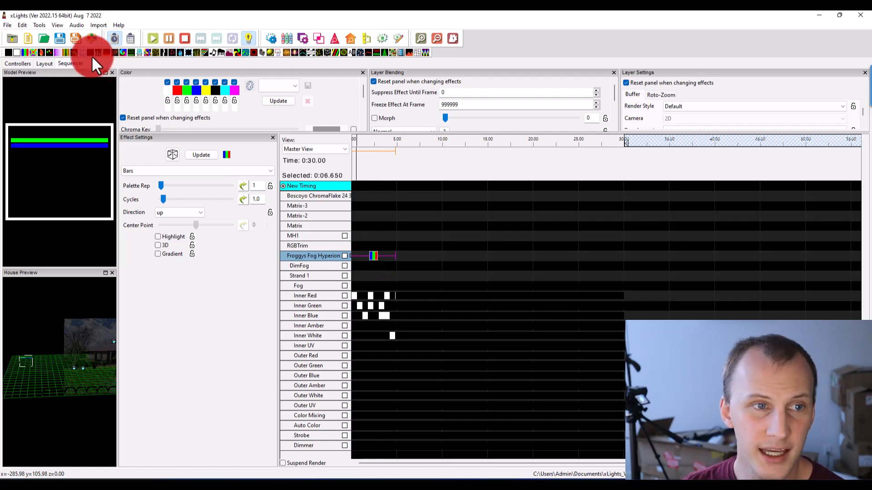
# - Try a short On effect at the start of the Dimmer row
pyautogui.moveTo(11, 51); pyautogui.dragTo(354, 447)
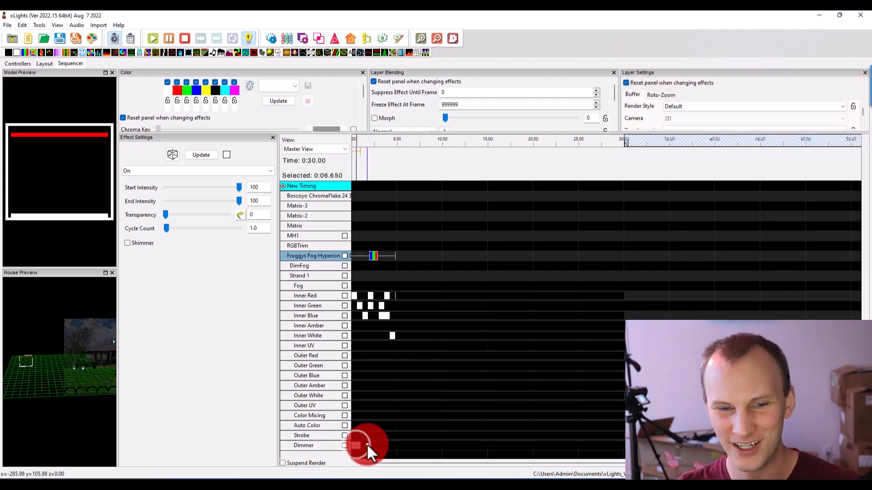
pyautogui.click(357, 446)
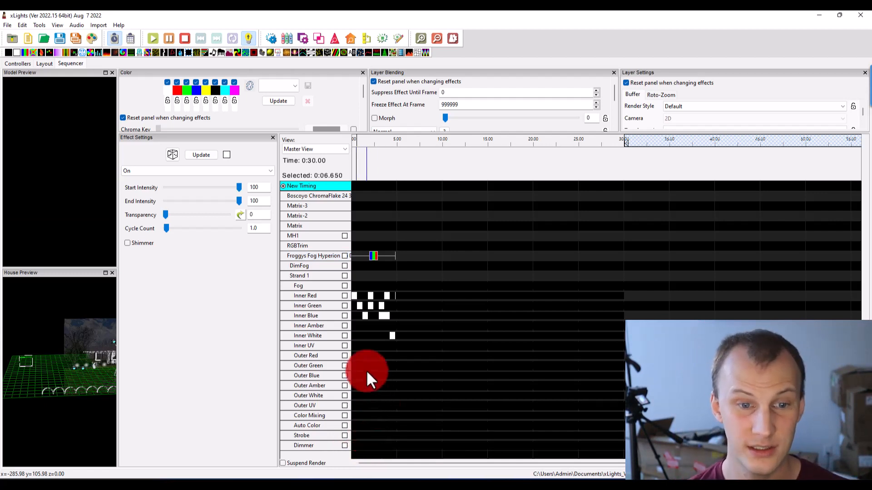
# - Try an On effect on the DimFog submodel row from 0 to about 4.85 s, and delete it
pyautogui.click(355, 263)
pyautogui.moveTo(355, 263); pyautogui.dragTo(385, 265)
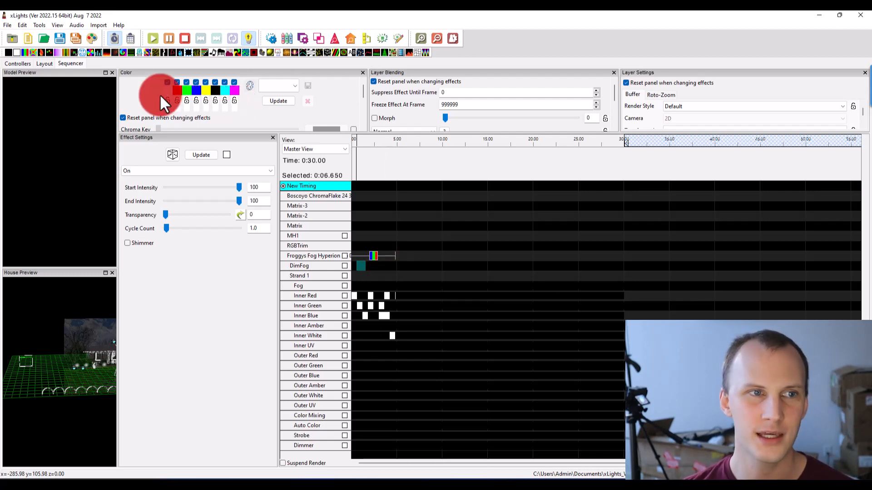
pyautogui.moveTo(12, 53); pyautogui.dragTo(396, 271)
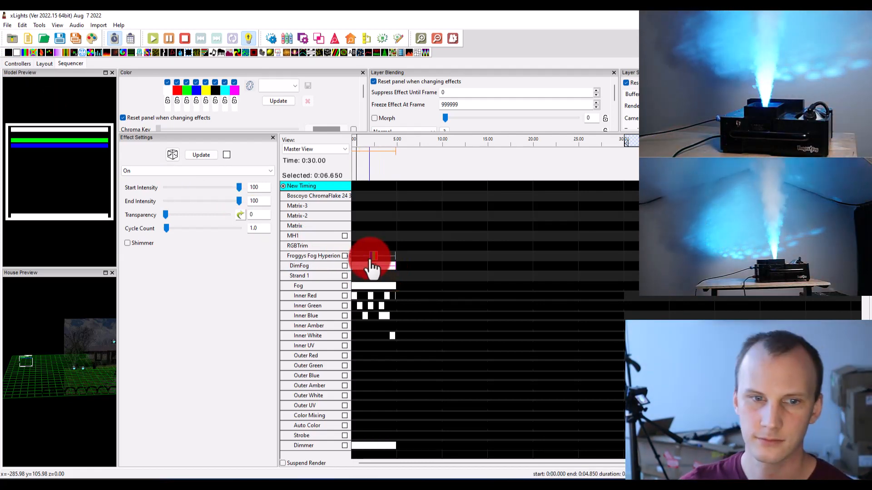
pyautogui.click(375, 268)
pyautogui.press('Delete')
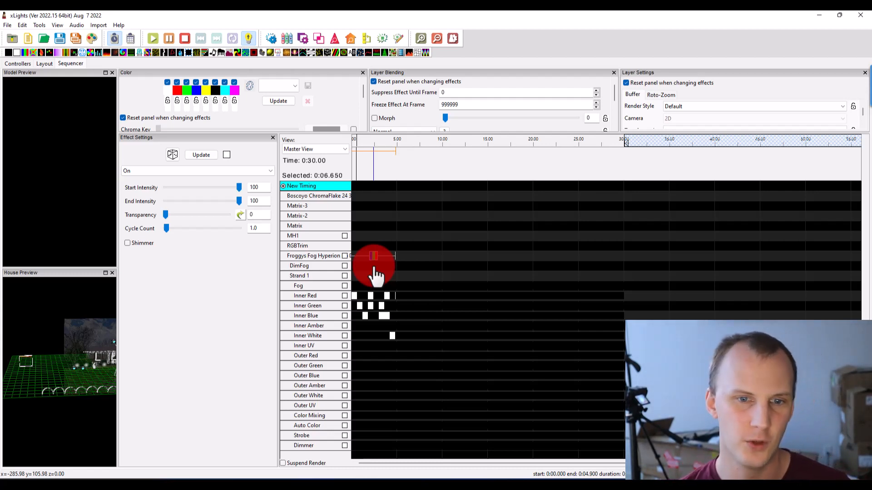
# - Place an On effect on the Dimmer row spanning 0 to about 5 s
pyautogui.click(375, 275)
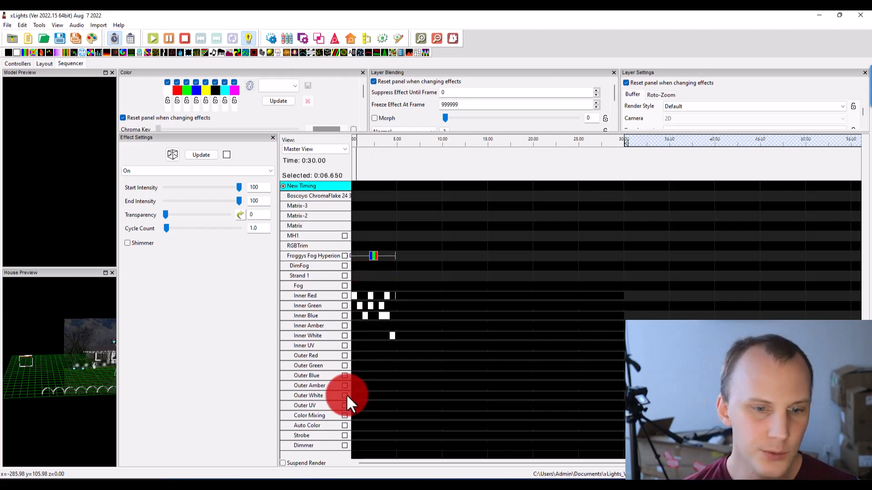
pyautogui.click(362, 285)
pyautogui.moveTo(25, 51); pyautogui.dragTo(358, 443)
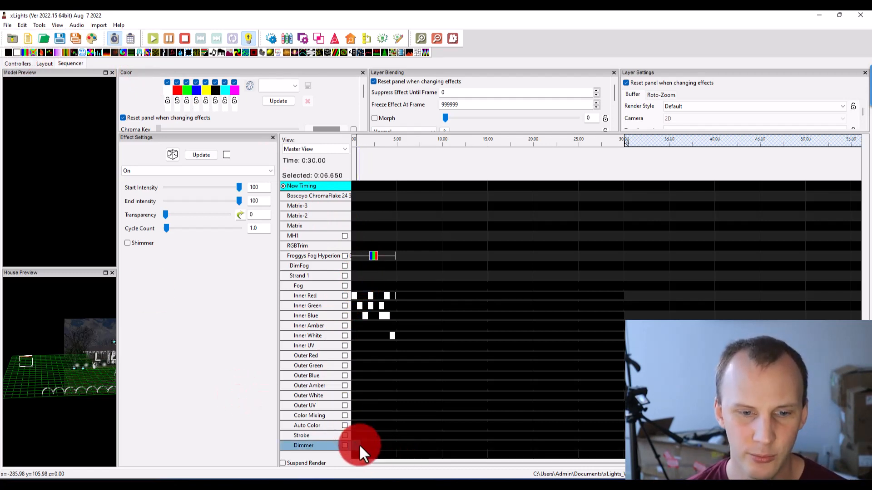
pyautogui.moveTo(17, 52); pyautogui.dragTo(364, 444)
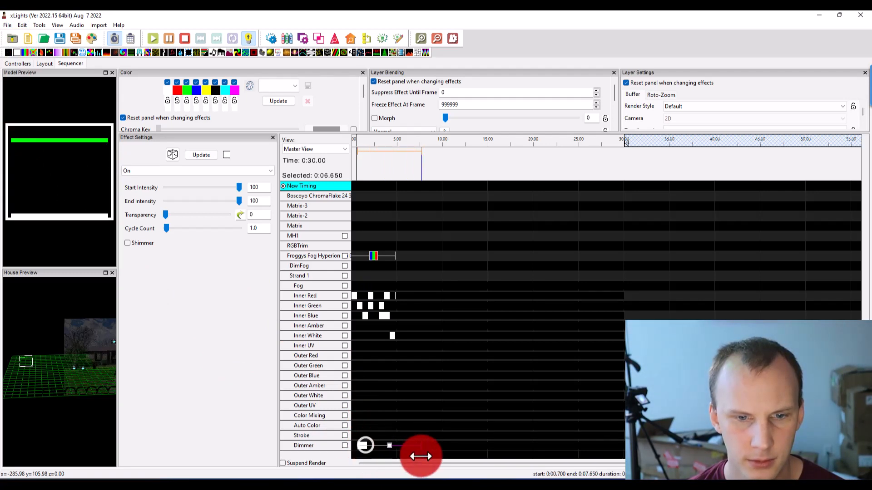
pyautogui.moveTo(357, 445); pyautogui.dragTo(350, 447)
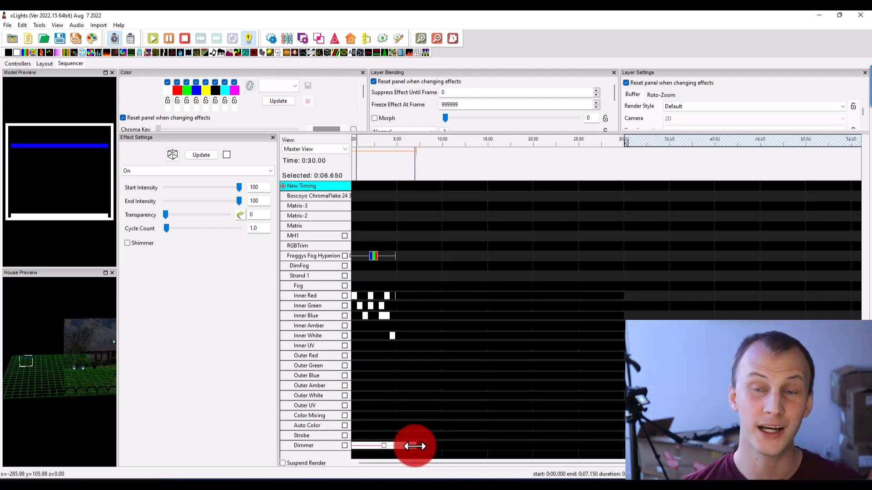
pyautogui.moveTo(414, 447); pyautogui.dragTo(397, 448)
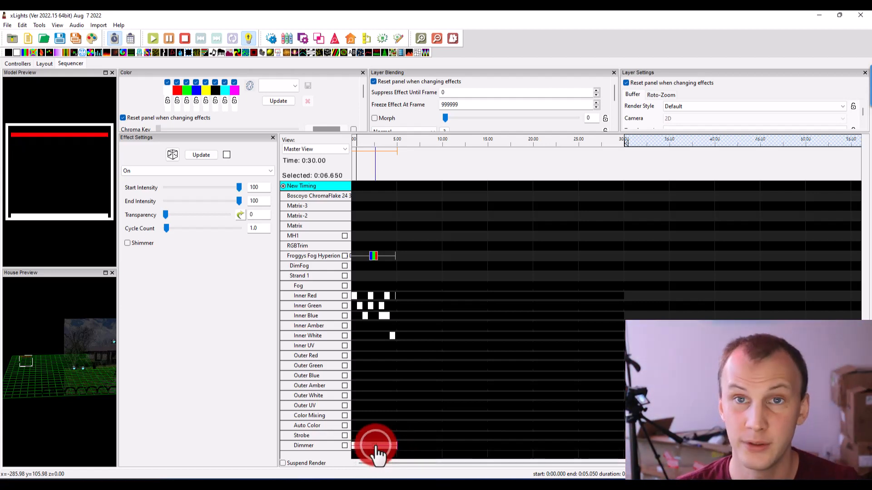
# - Try the Gradient option on the Bars effect in the Froggys Fog Hyperion row
pyautogui.click(374, 256)
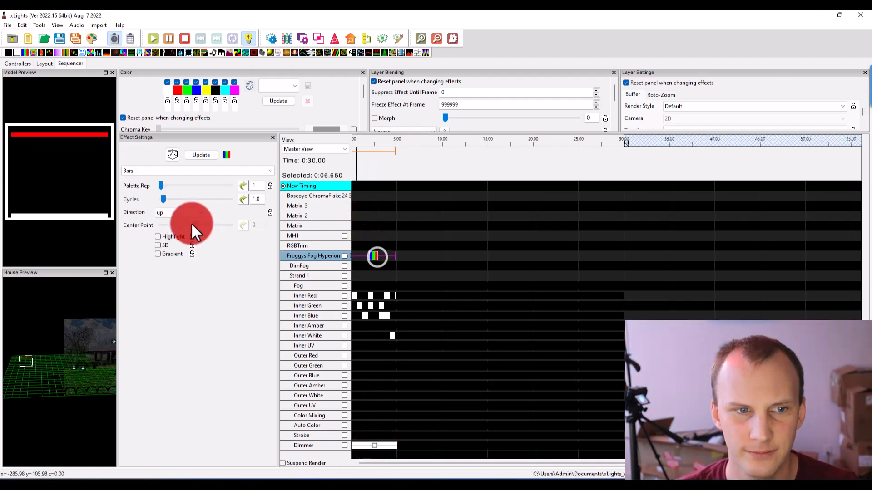
pyautogui.click(163, 255)
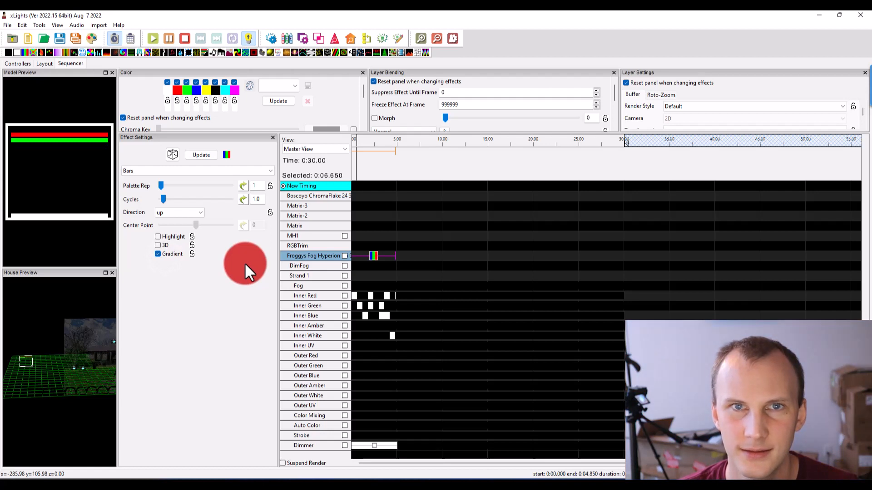
pyautogui.click(163, 251)
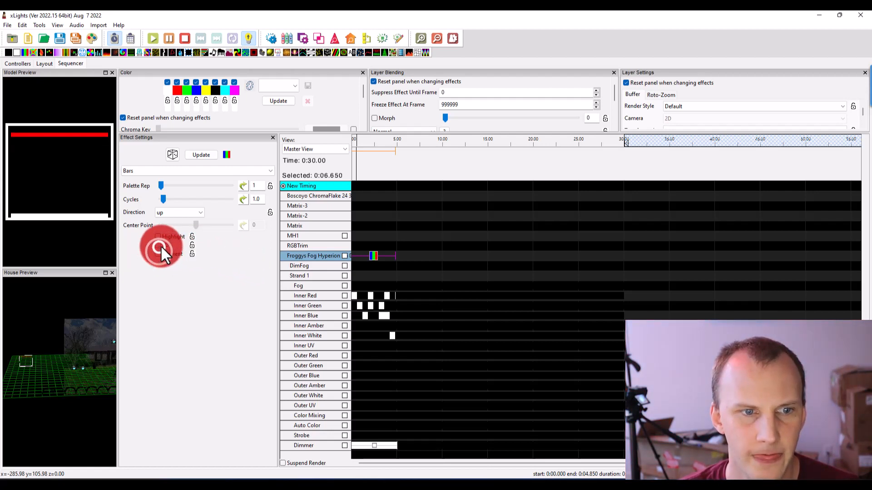
# - Give the Dimmer row's On effect a Fade in transition of 1 s
pyautogui.click(401, 428)
pyautogui.click(374, 445)
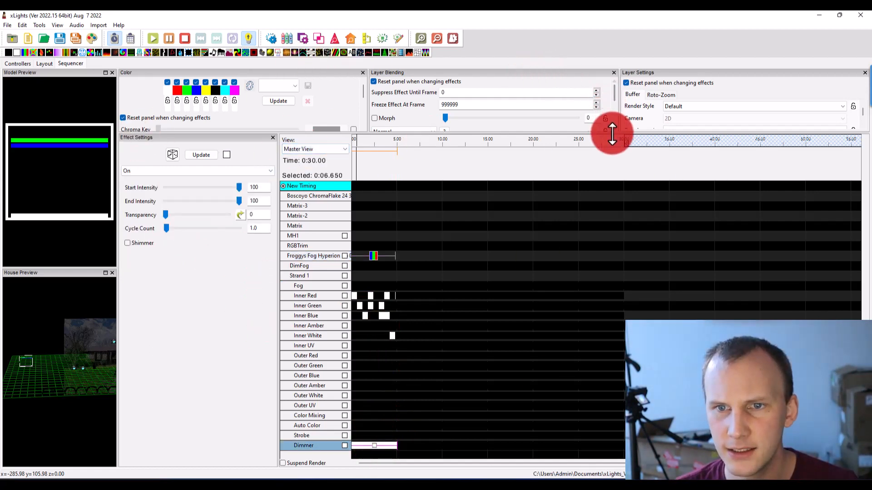
pyautogui.moveTo(618, 196)
pyautogui.mouseDown()
pyautogui.moveTo(564, 126)
pyautogui.moveTo(483, 140)
pyautogui.moveTo(554, 123)
pyautogui.moveTo(483, 121)
pyautogui.moveTo(625, 155)
pyautogui.moveTo(615, 195)
pyautogui.moveTo(592, 200)
pyautogui.moveTo(608, 195)
pyautogui.moveTo(612, 206)
pyautogui.moveTo(598, 140)
pyautogui.moveTo(617, 95)
pyautogui.moveTo(614, 107)
pyautogui.mouseUp()
pyautogui.click(456, 165)
pyautogui.moveTo(457, 166); pyautogui.dragTo(474, 168)
pyautogui.write('1')
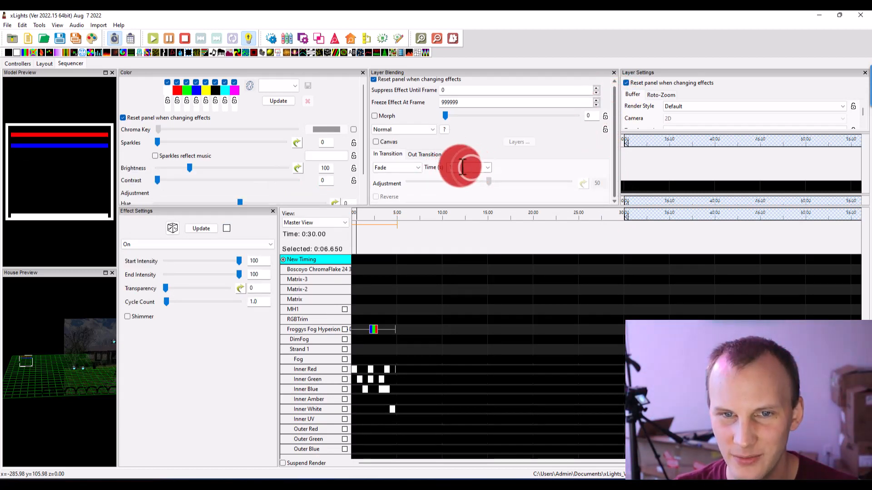
# - Give the Dimmer row's On effect a Fade out transition of 1 s
pyautogui.click(422, 154)
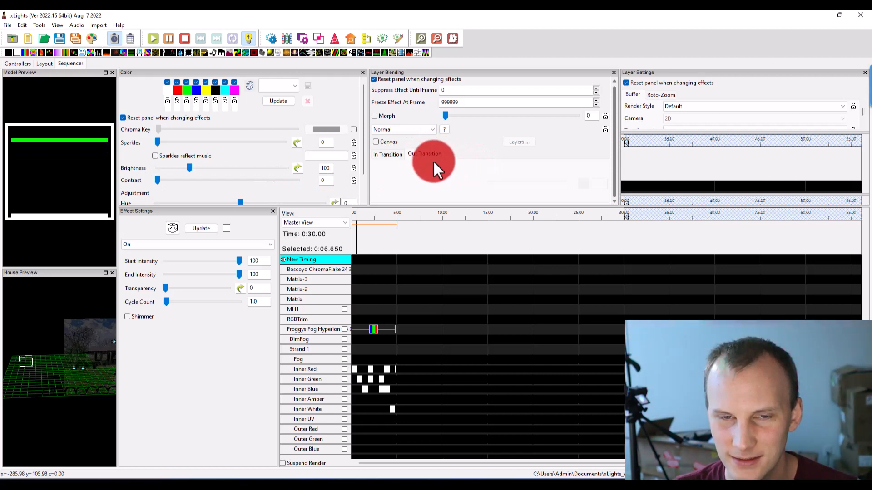
pyautogui.click(445, 178)
pyautogui.click(380, 157)
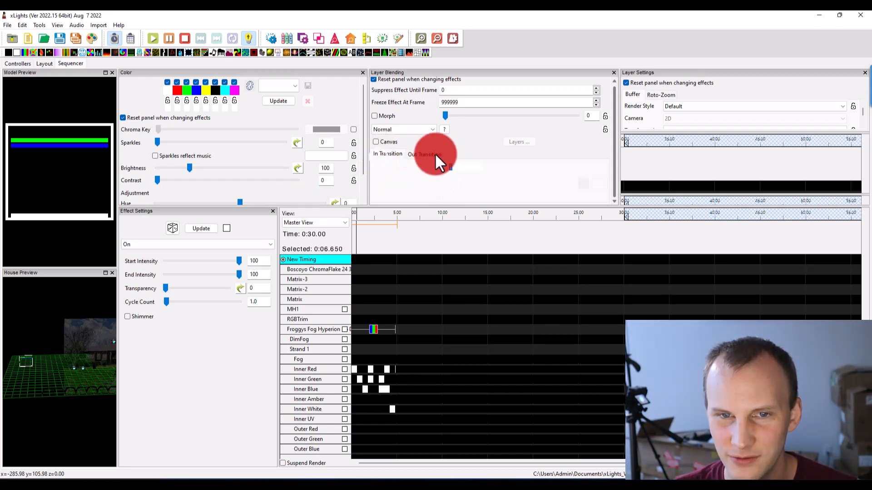
pyautogui.click(436, 154)
pyautogui.click(456, 163)
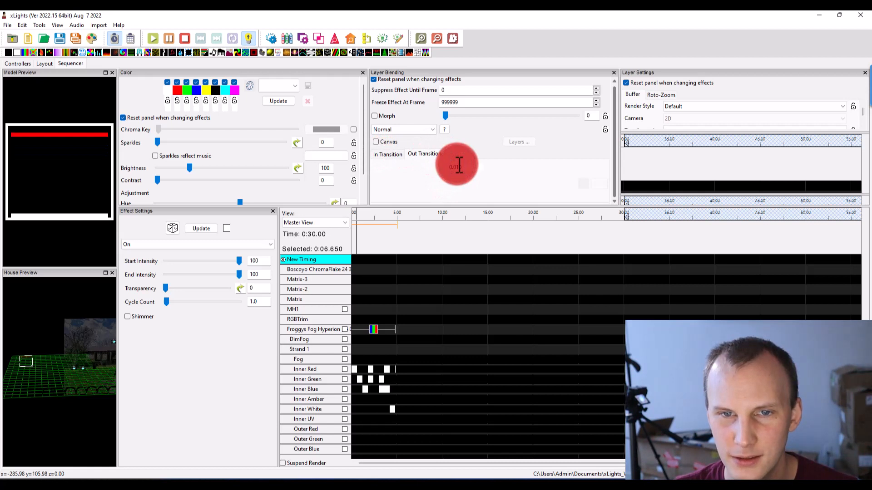
pyautogui.click(459, 147)
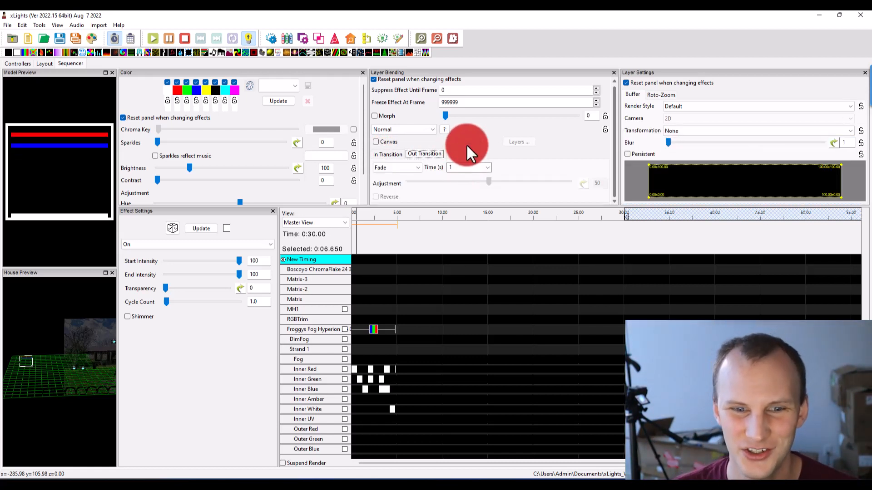
# - Place an On effect on the Fog row and adjust it to span 0 to about 3.65 s
pyautogui.scroll(-5, 470, 377)
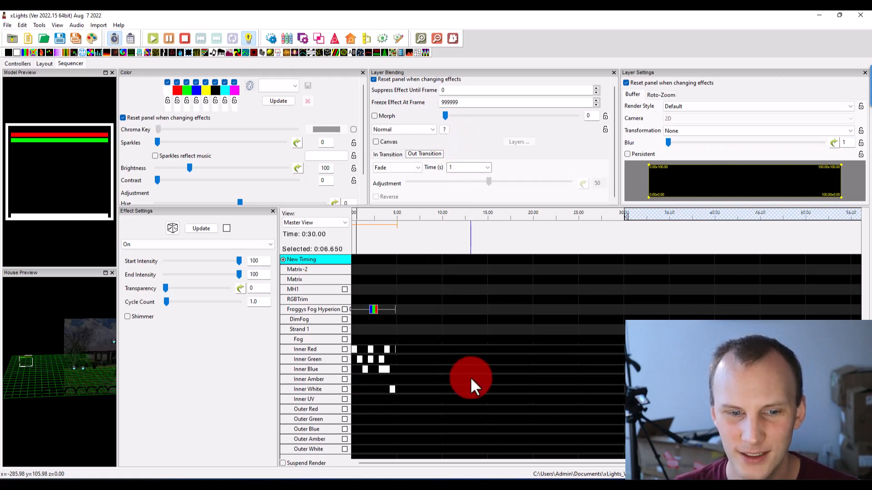
pyautogui.scroll(-2, 470, 377)
pyautogui.click(371, 450)
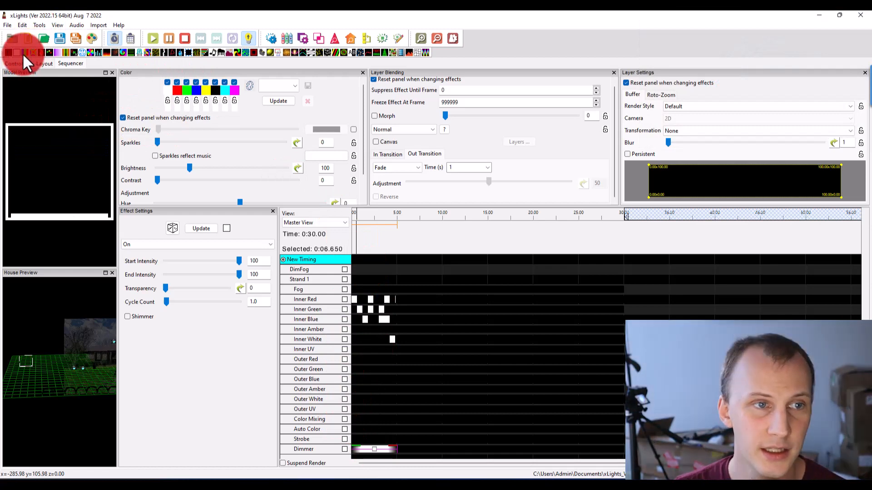
pyautogui.moveTo(15, 54); pyautogui.dragTo(394, 293)
pyautogui.click(376, 291)
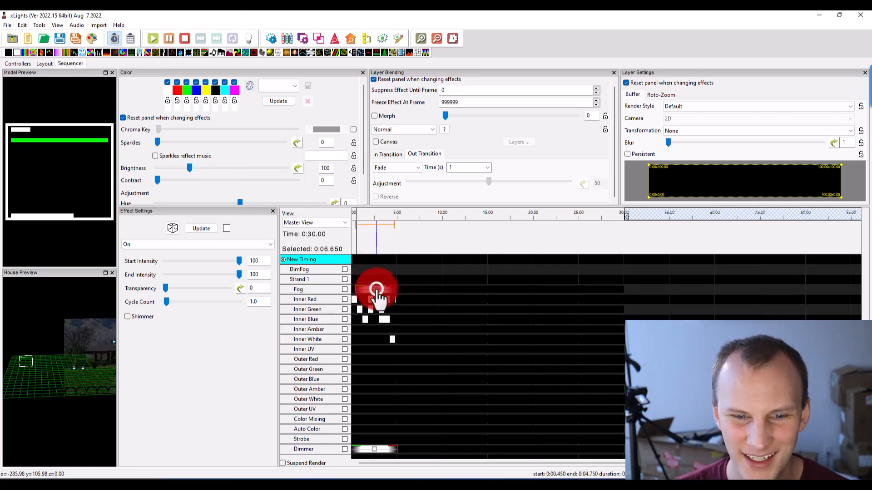
pyautogui.click(354, 289)
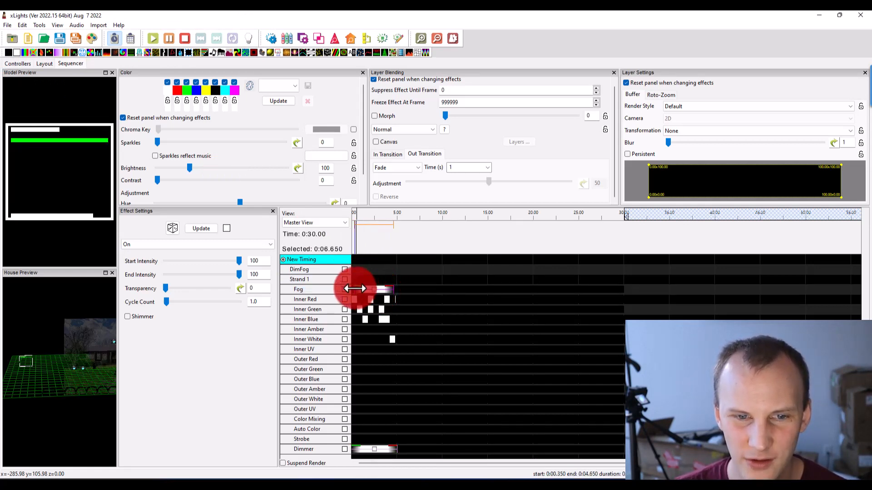
pyautogui.click(354, 289)
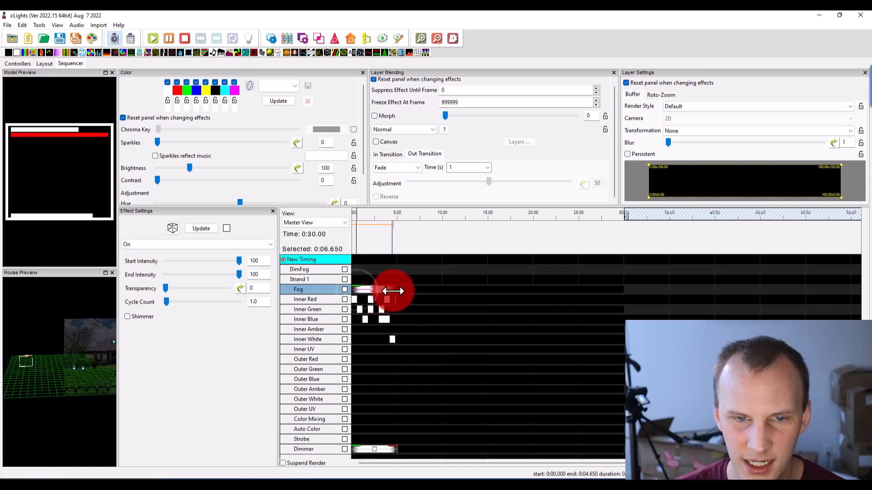
pyautogui.moveTo(392, 291); pyautogui.dragTo(384, 291)
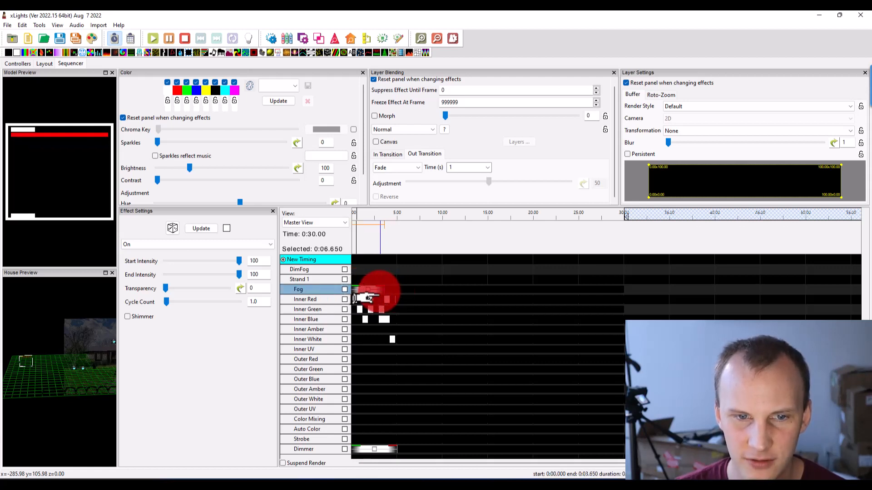
# - Turn on output to lights, play the sequence from the start to test the fog machine, and stop playback
pyautogui.click(404, 262)
pyautogui.moveTo(352, 212)
pyautogui.mouseDown()
pyautogui.moveTo(396, 224)
pyautogui.moveTo(315, 218)
pyautogui.mouseUp()
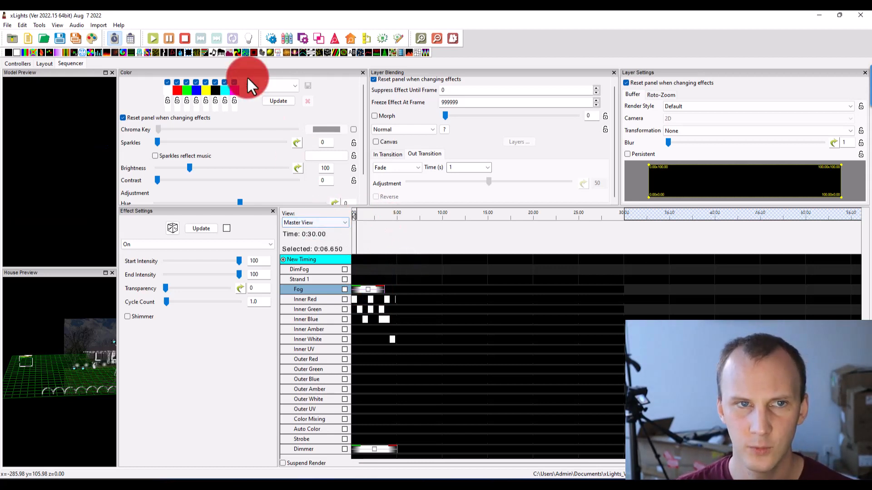
pyautogui.click(247, 37)
pyautogui.click(489, 246)
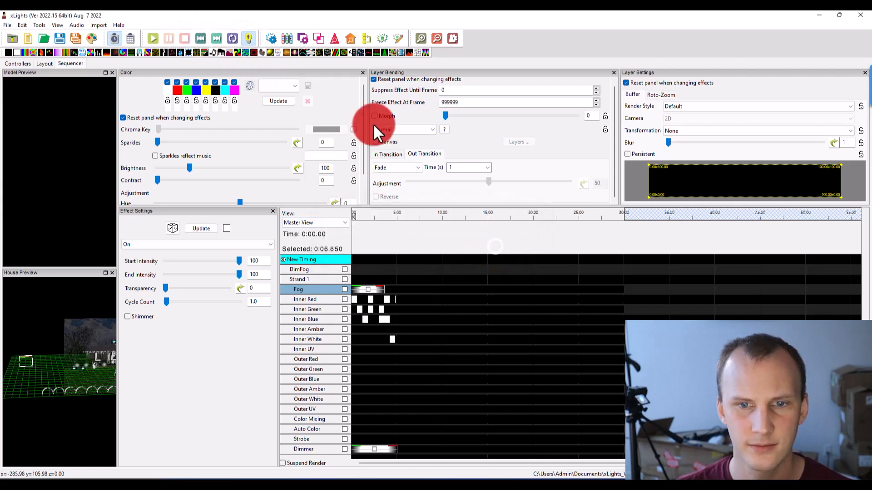
pyautogui.click(154, 37)
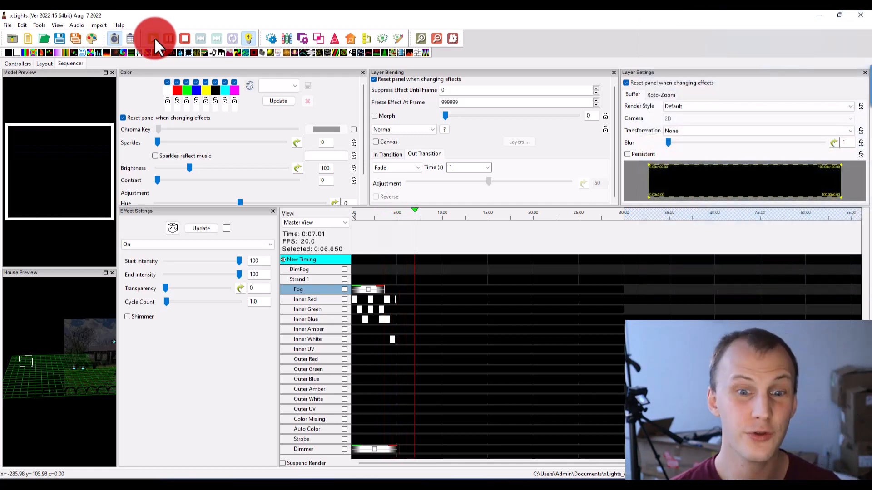
pyautogui.press('space')
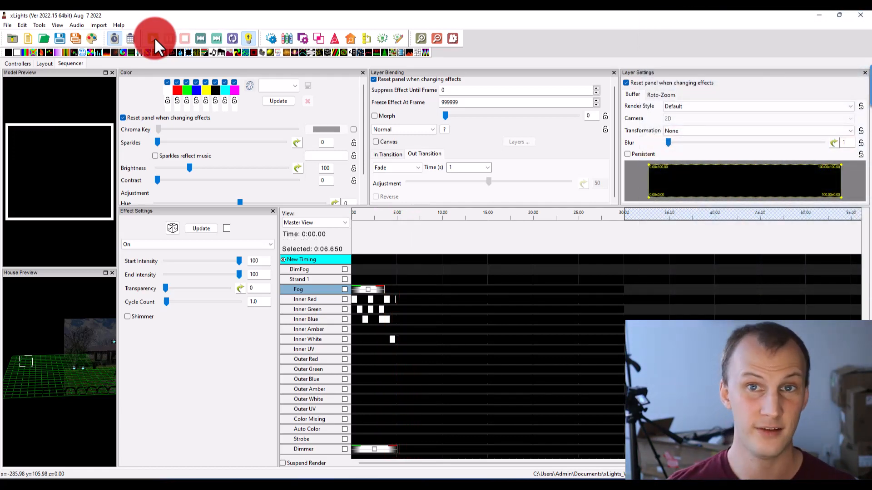